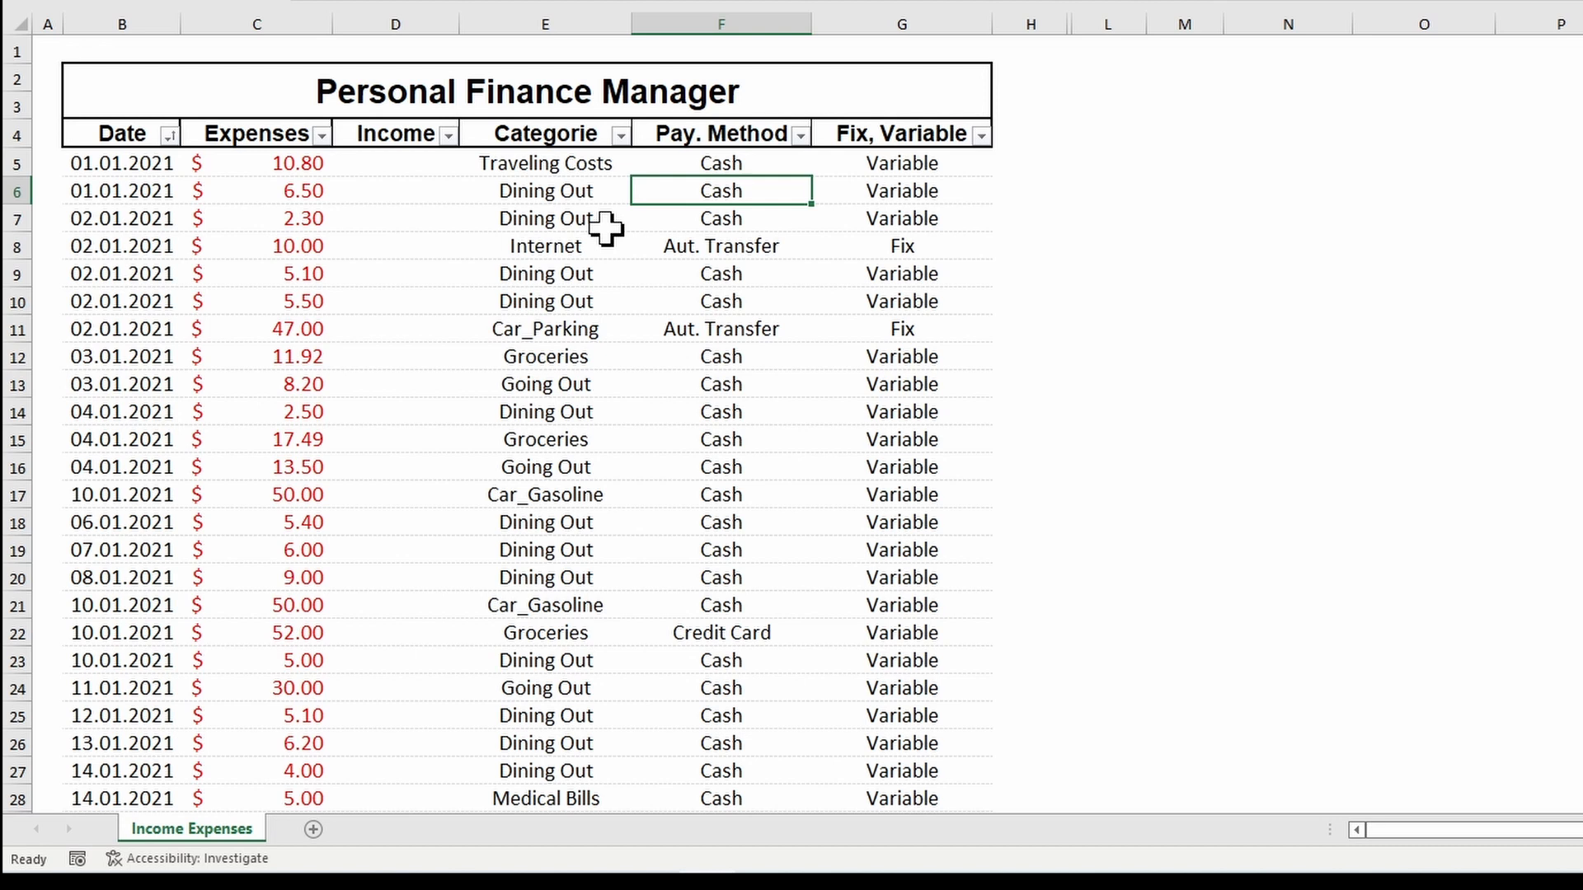
Step: Jump to the last row of the expense table and back to the top
key(ctrl+Down)
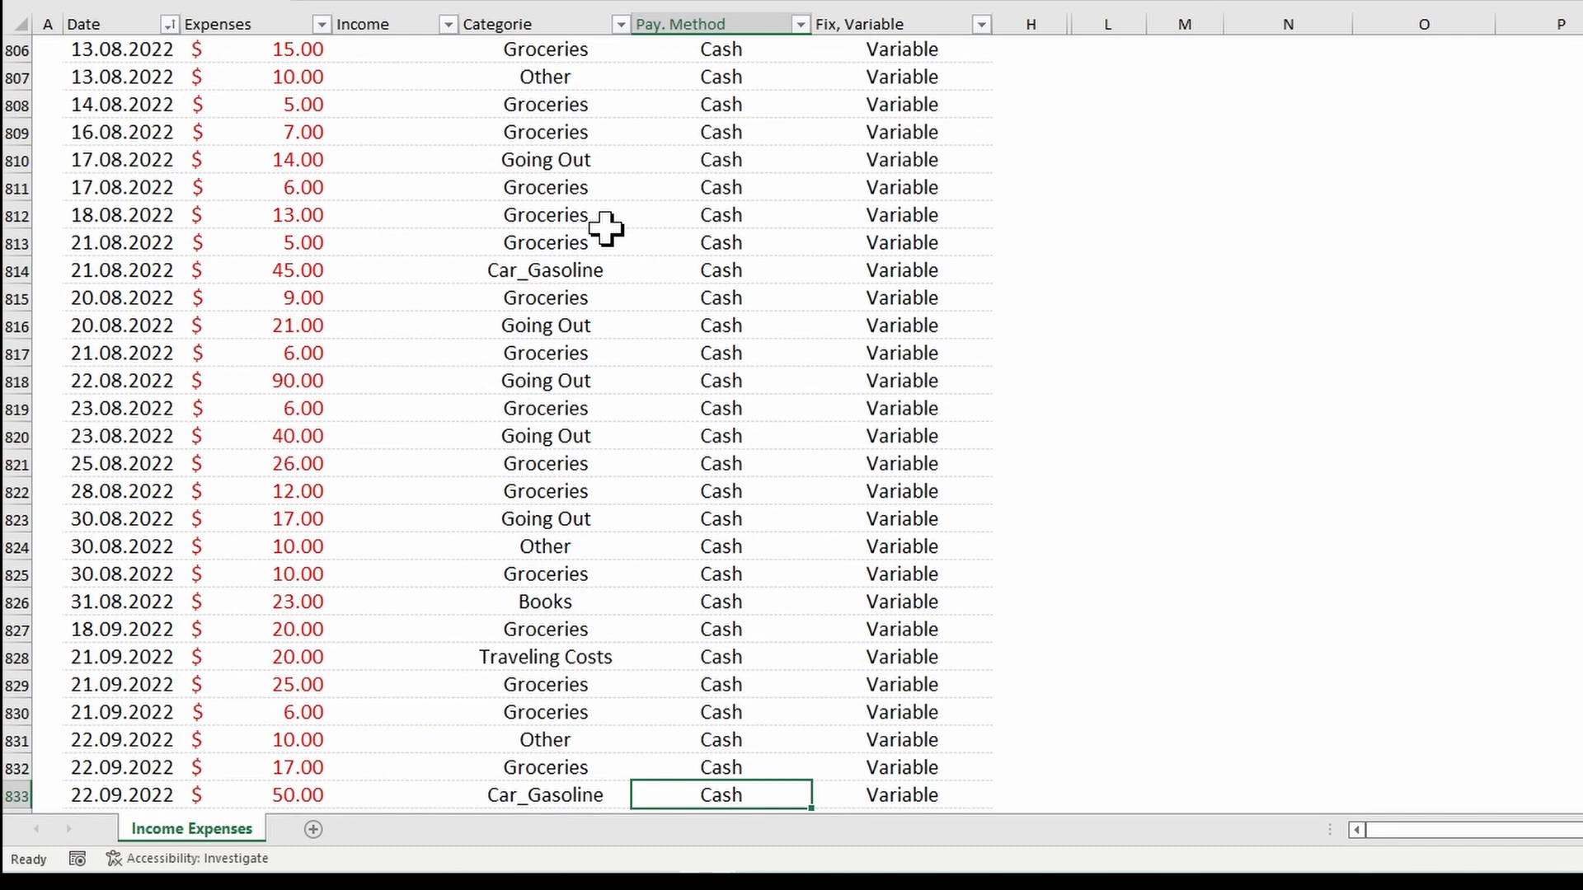
key(ctrl+Up)
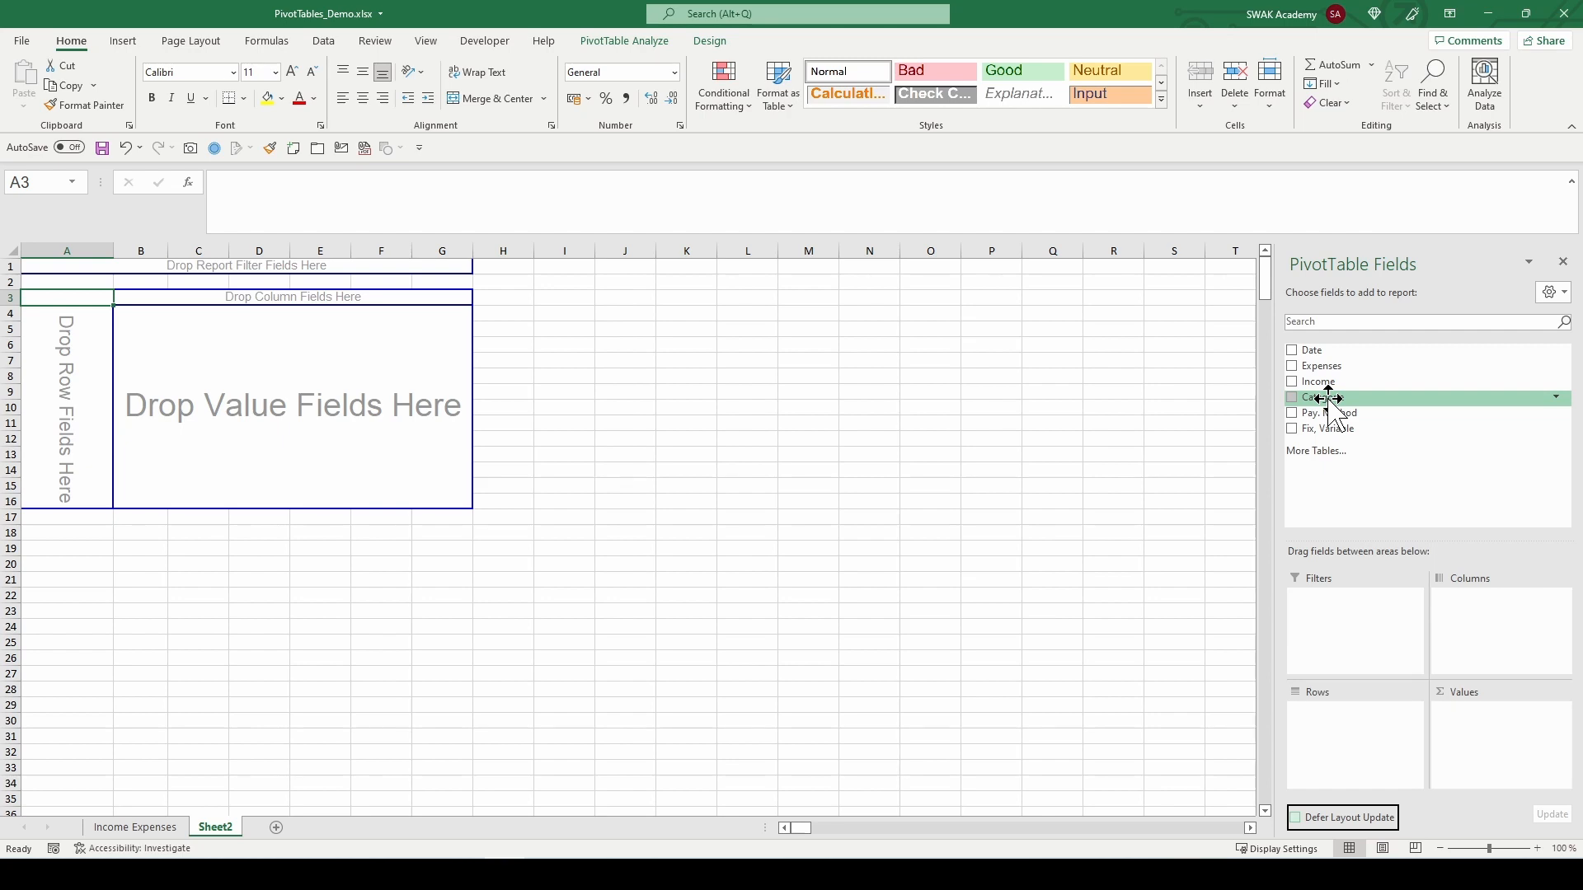
Step: Arrange a pivot table with Categorie as rows, Date as columns and Expenses as values
drag(1324, 402, 57, 372)
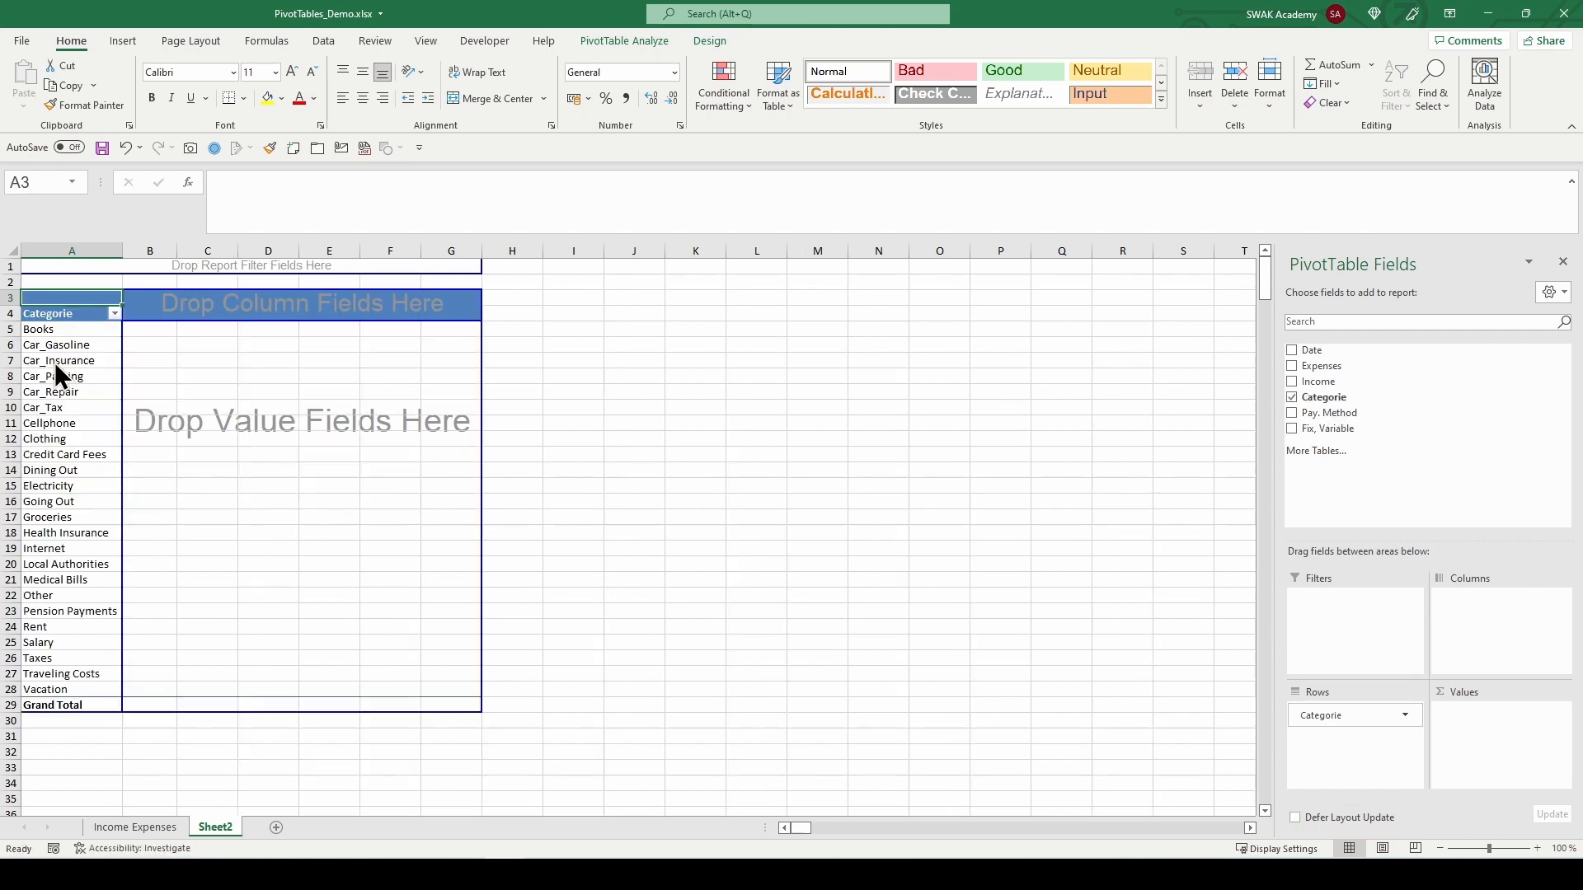
drag(1309, 353, 280, 313)
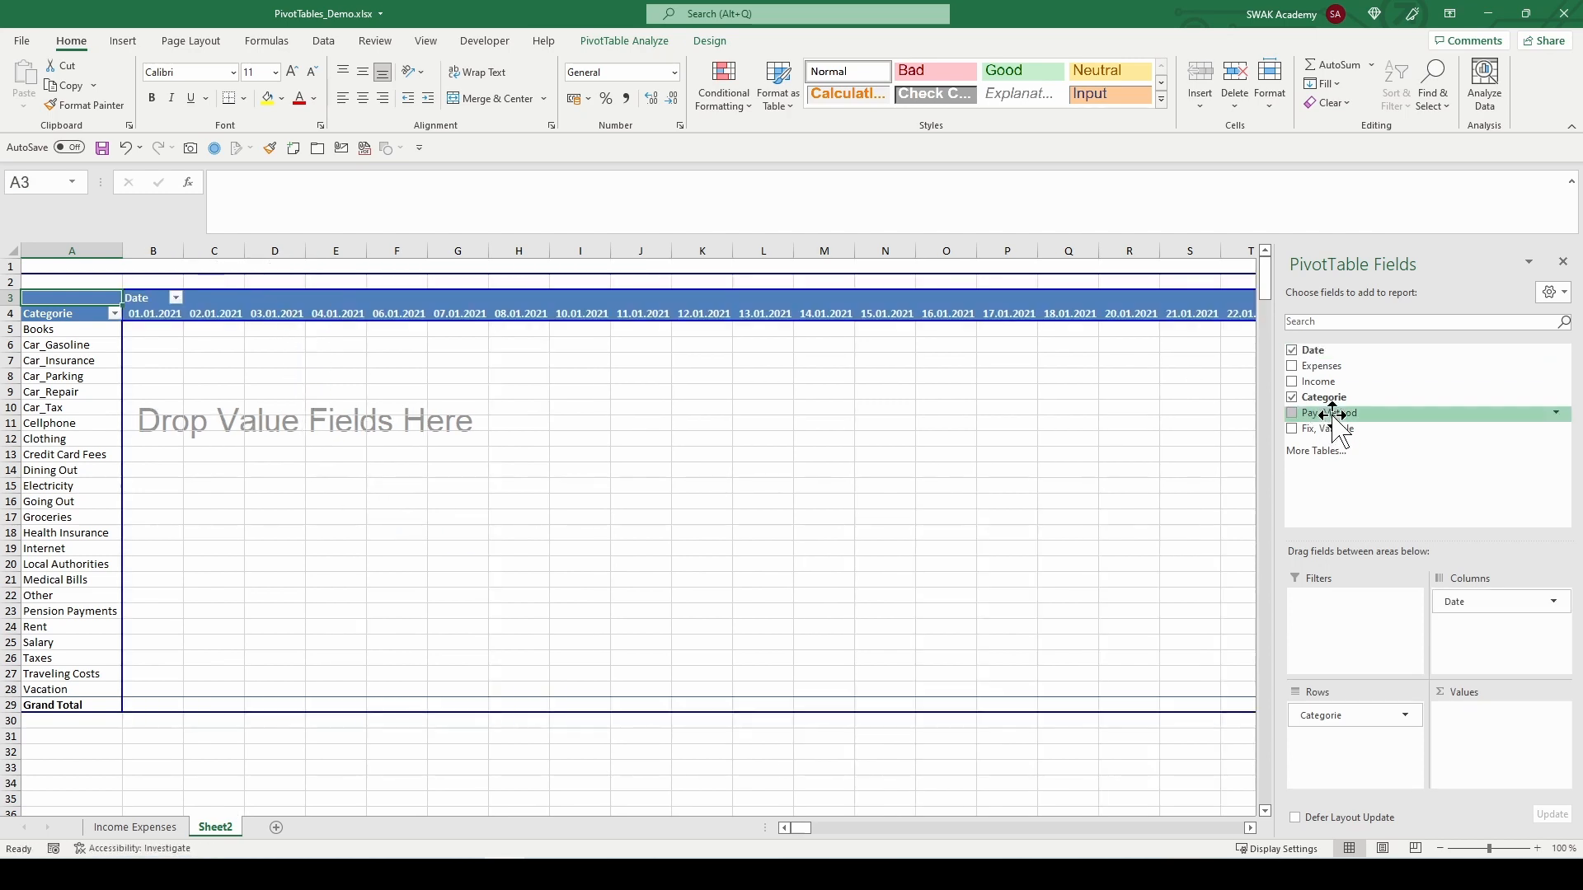
drag(1311, 365, 1502, 734)
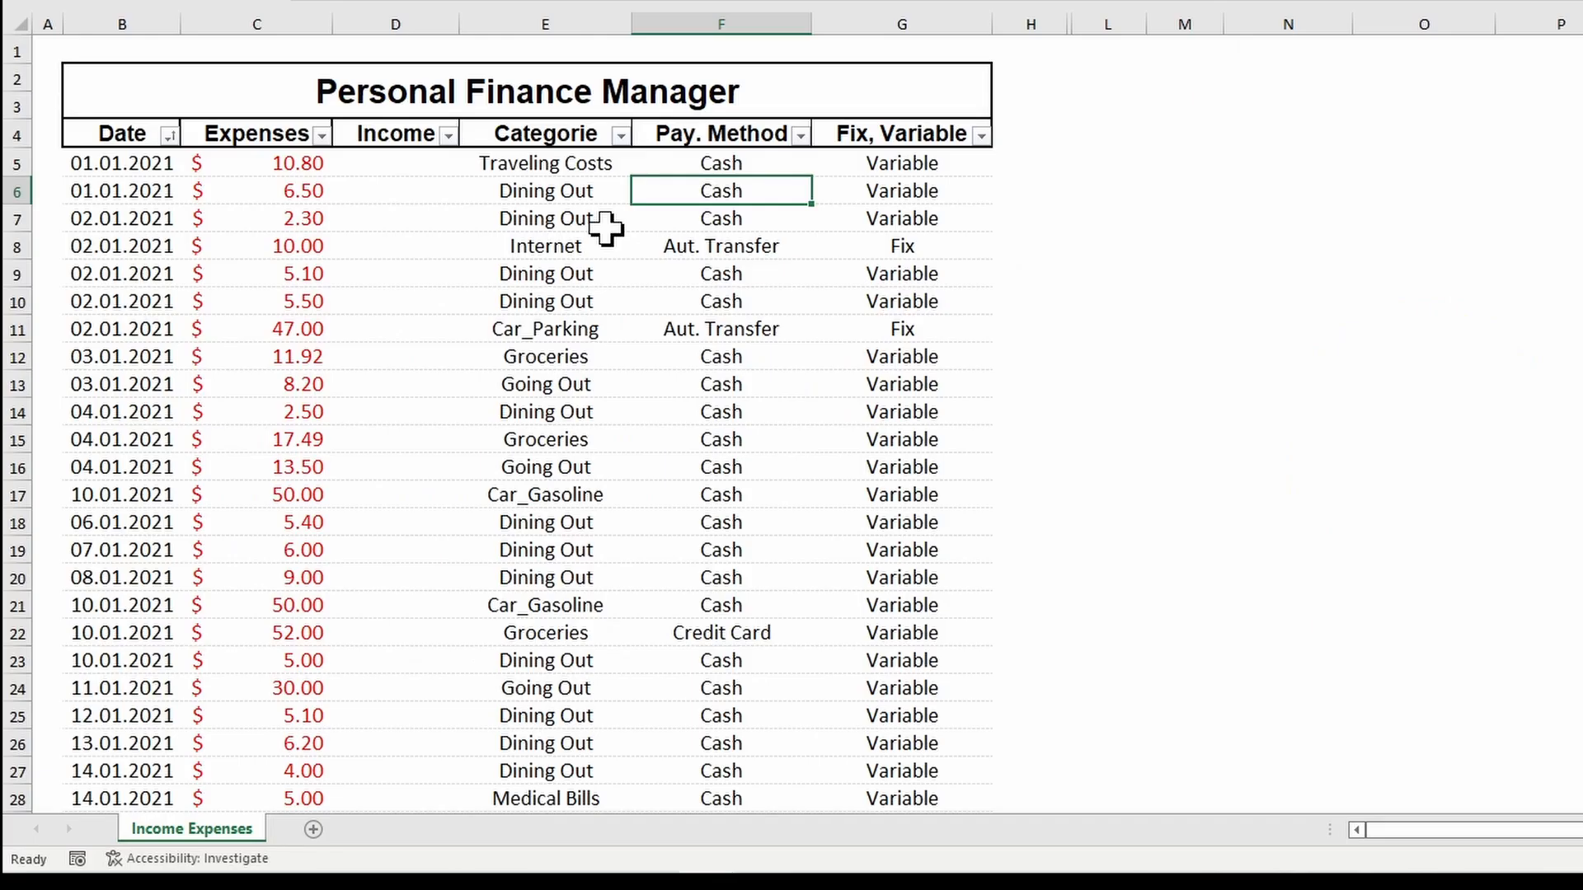
Step: Browse the expense table and inspect the filter lists of the Categorie, Pay. Method and Fix, Variable columns
key(ctrl+Down)
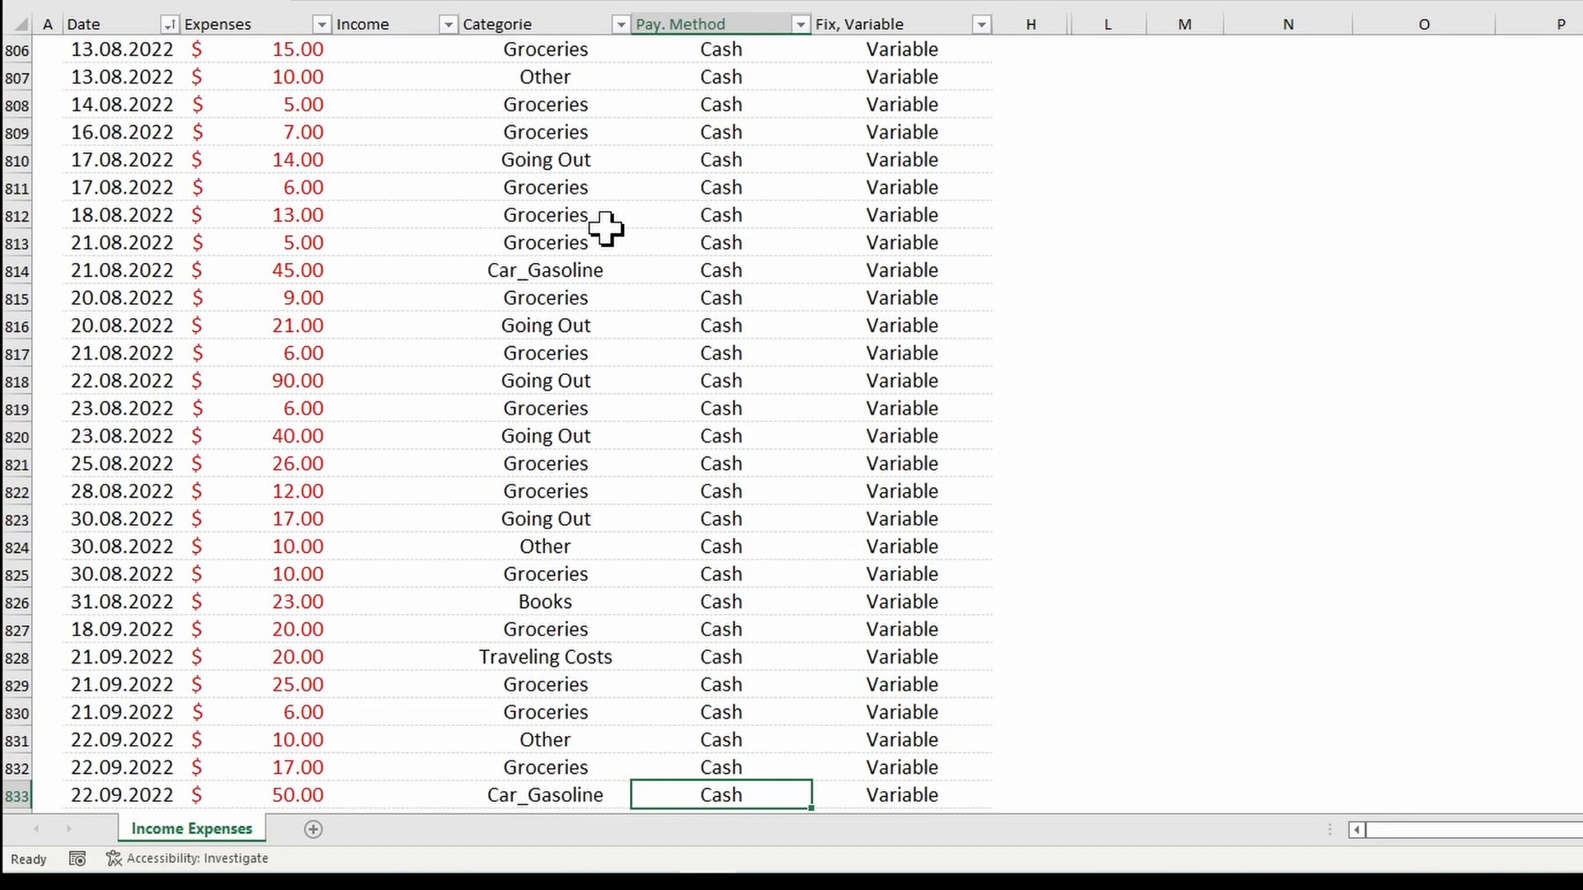
key(ctrl+Up)
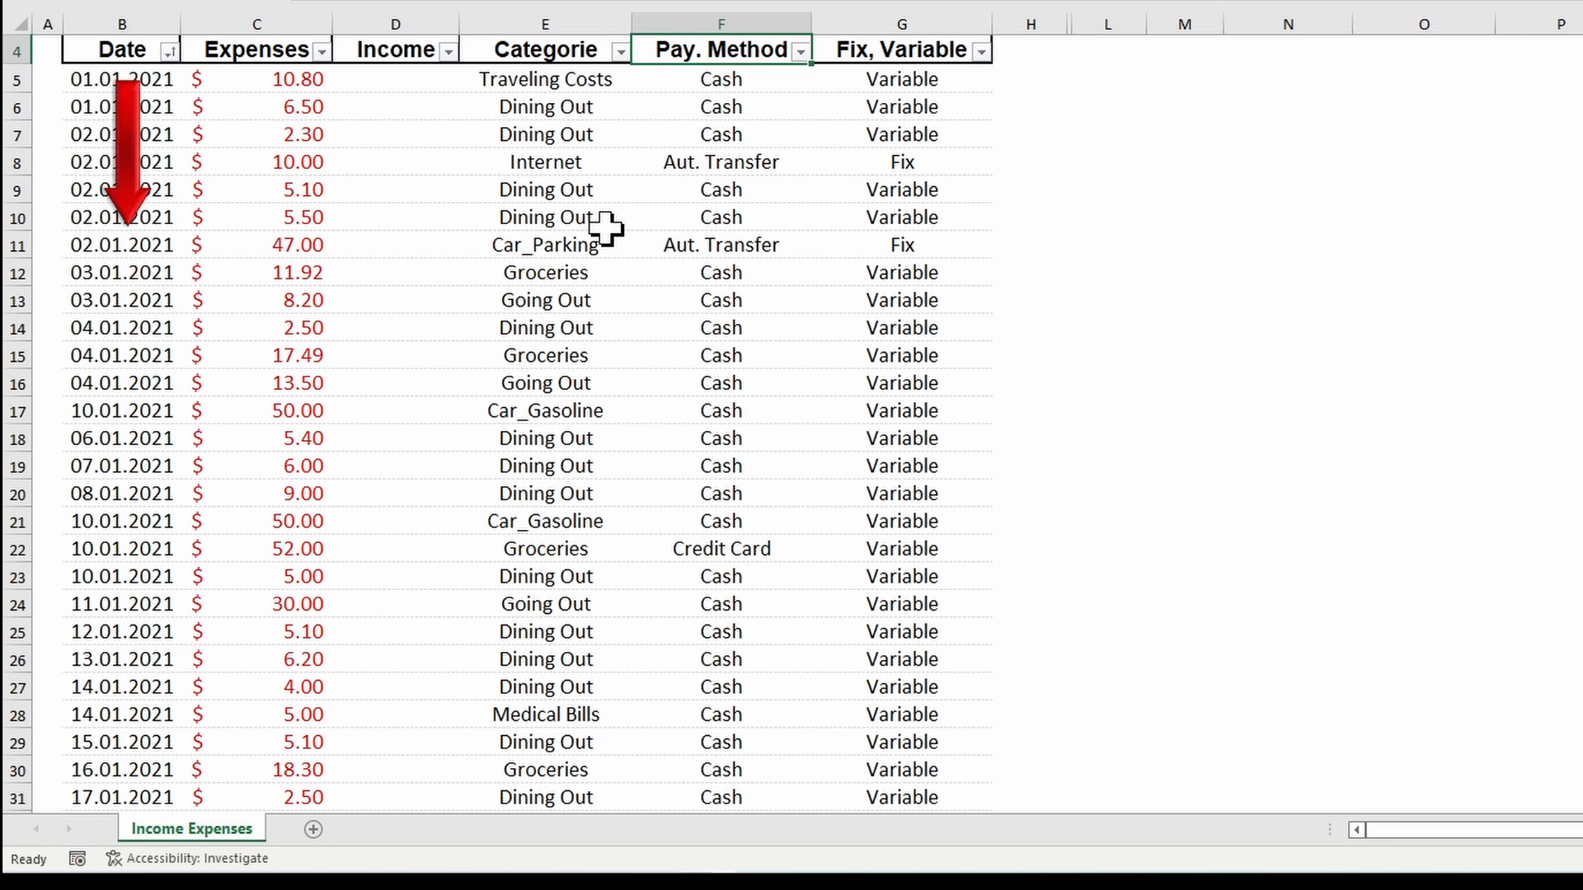
scroll(606, 226, up, 1)
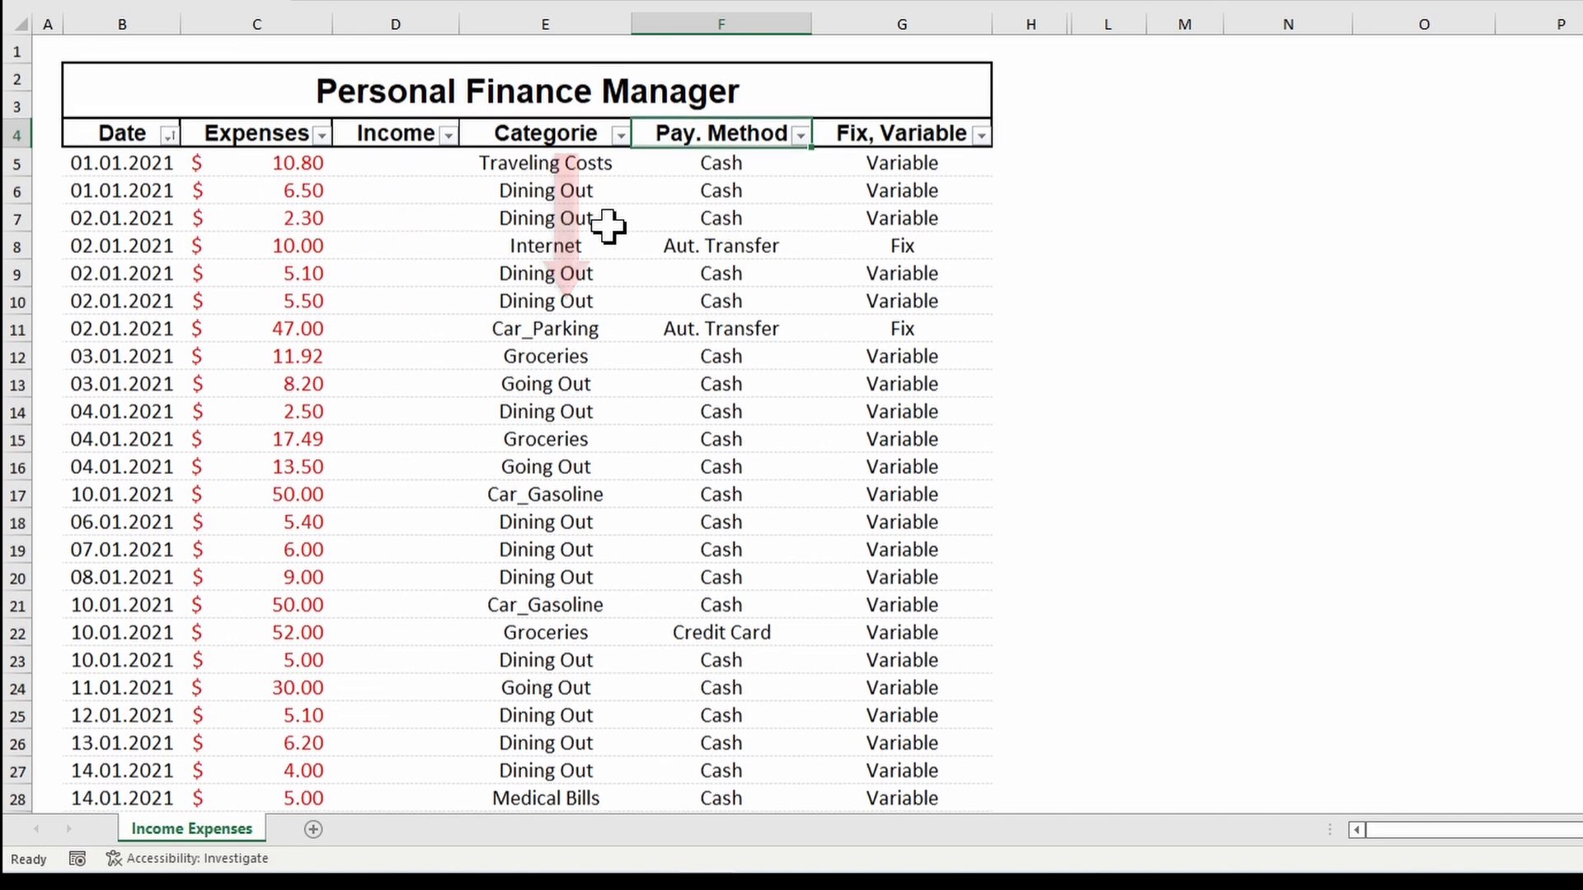
click(620, 132)
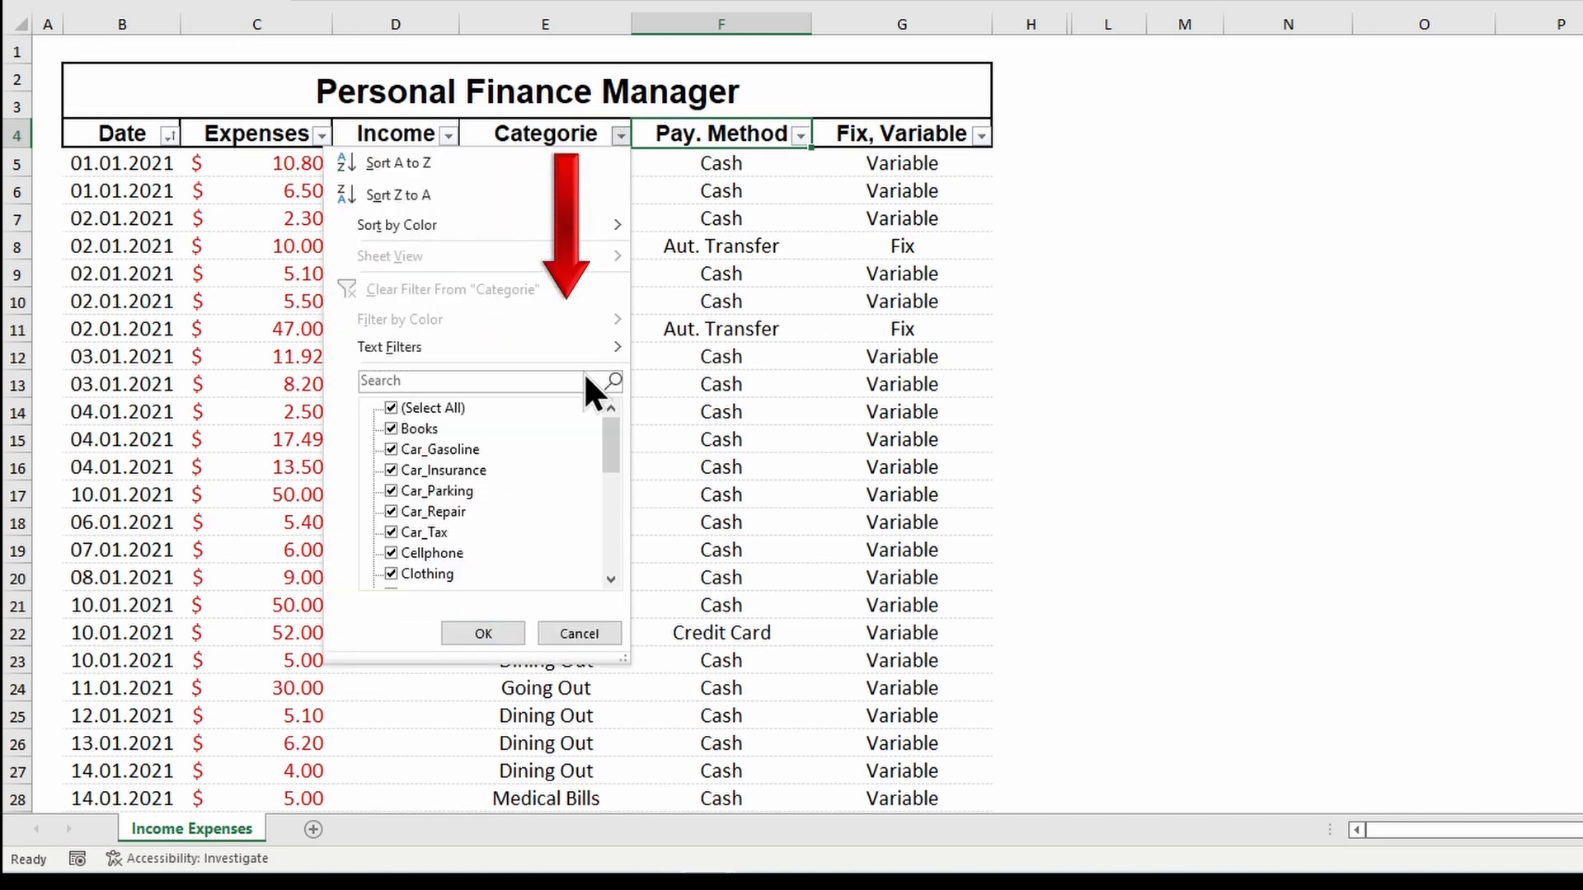
drag(611, 434, 611, 494)
click(800, 134)
click(799, 134)
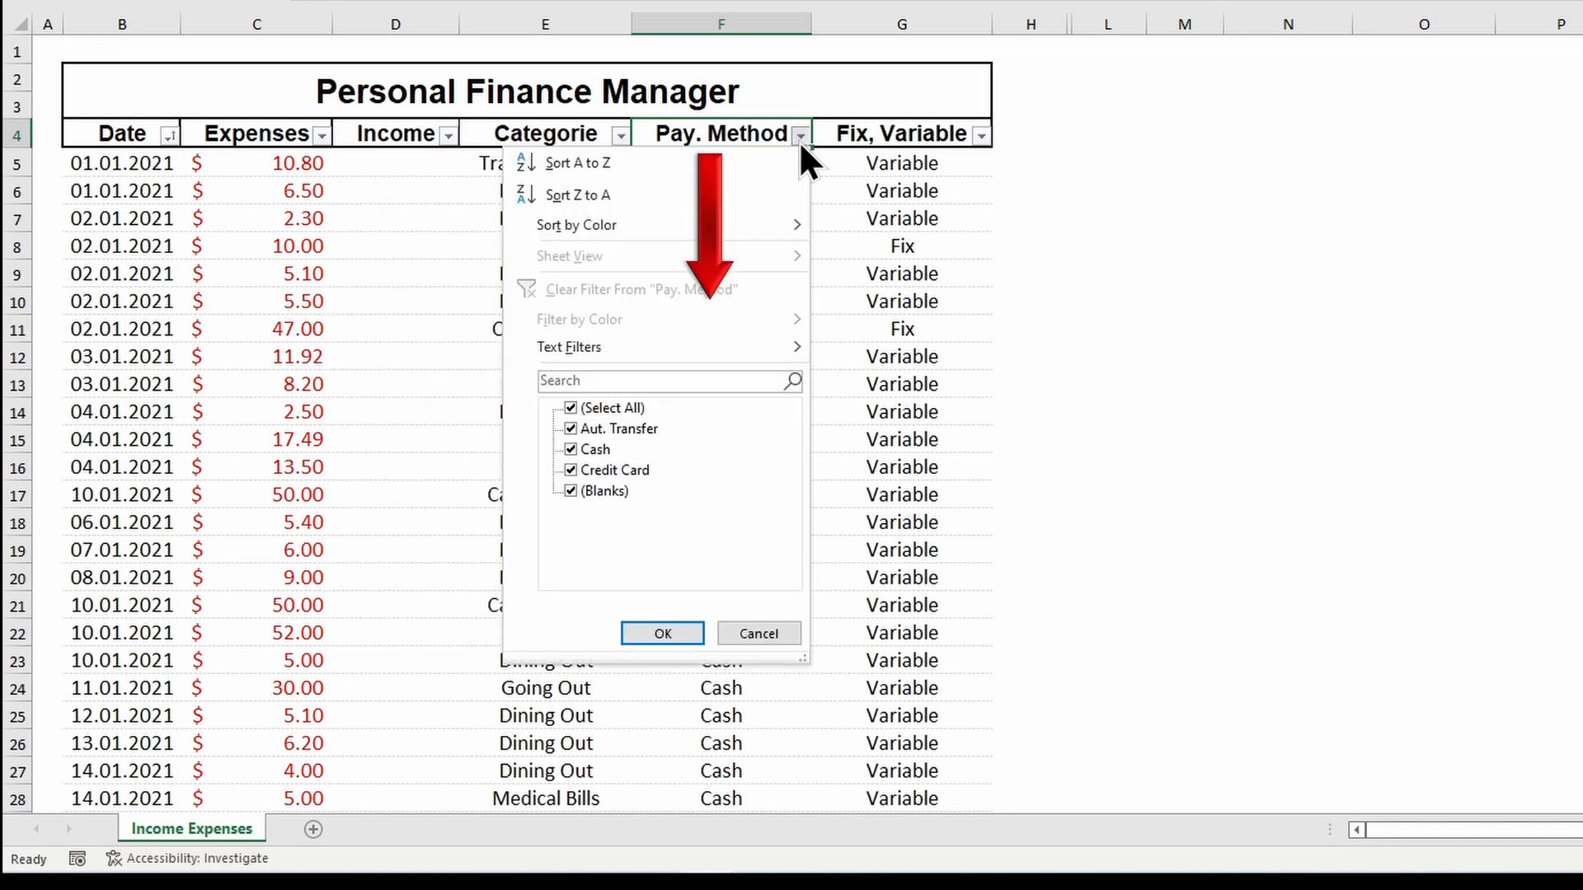
click(980, 136)
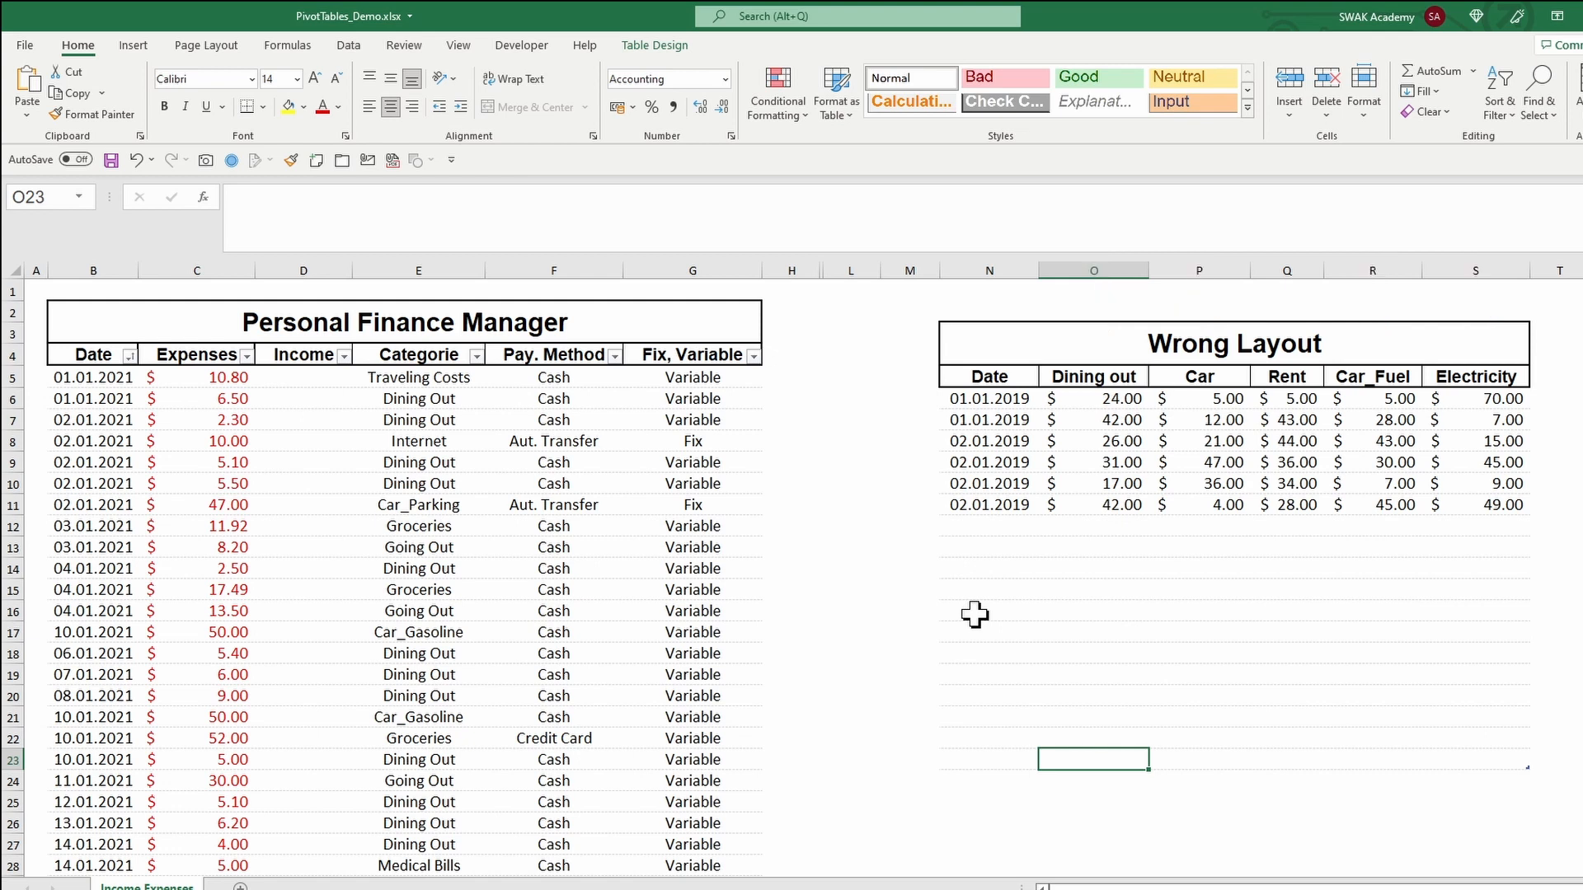
Step: Stack the six dates and the Car amounts below the existing dates and Dining out amounts in the Wrong Layout table
drag(990, 399, 998, 502)
key(ctrl+c)
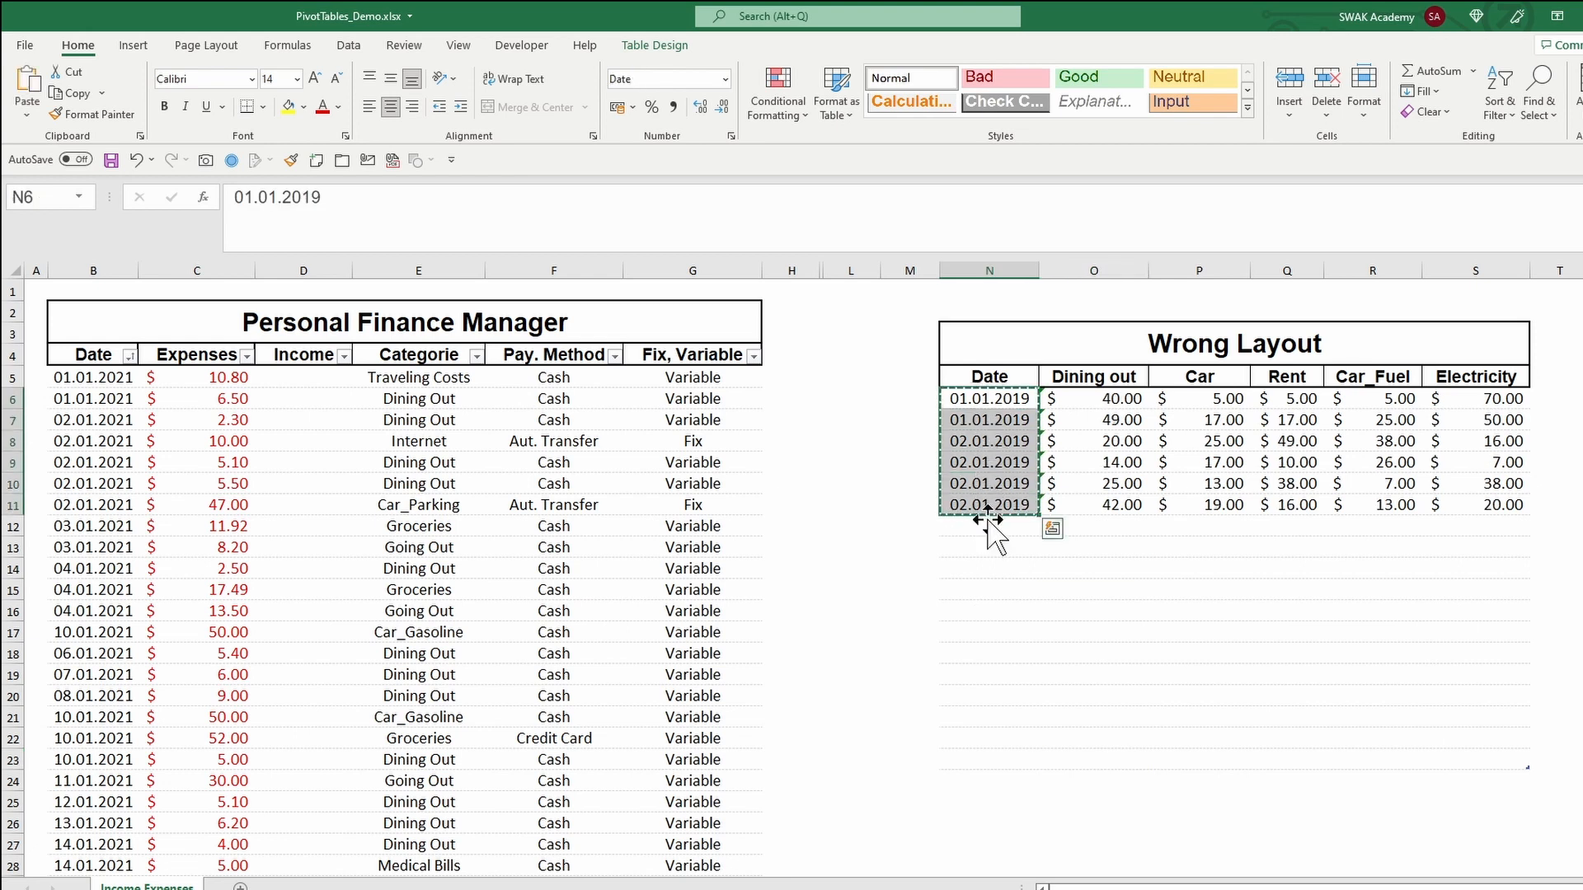
click(987, 532)
key(ctrl+v)
drag(1204, 399, 1212, 499)
key(ctrl+c)
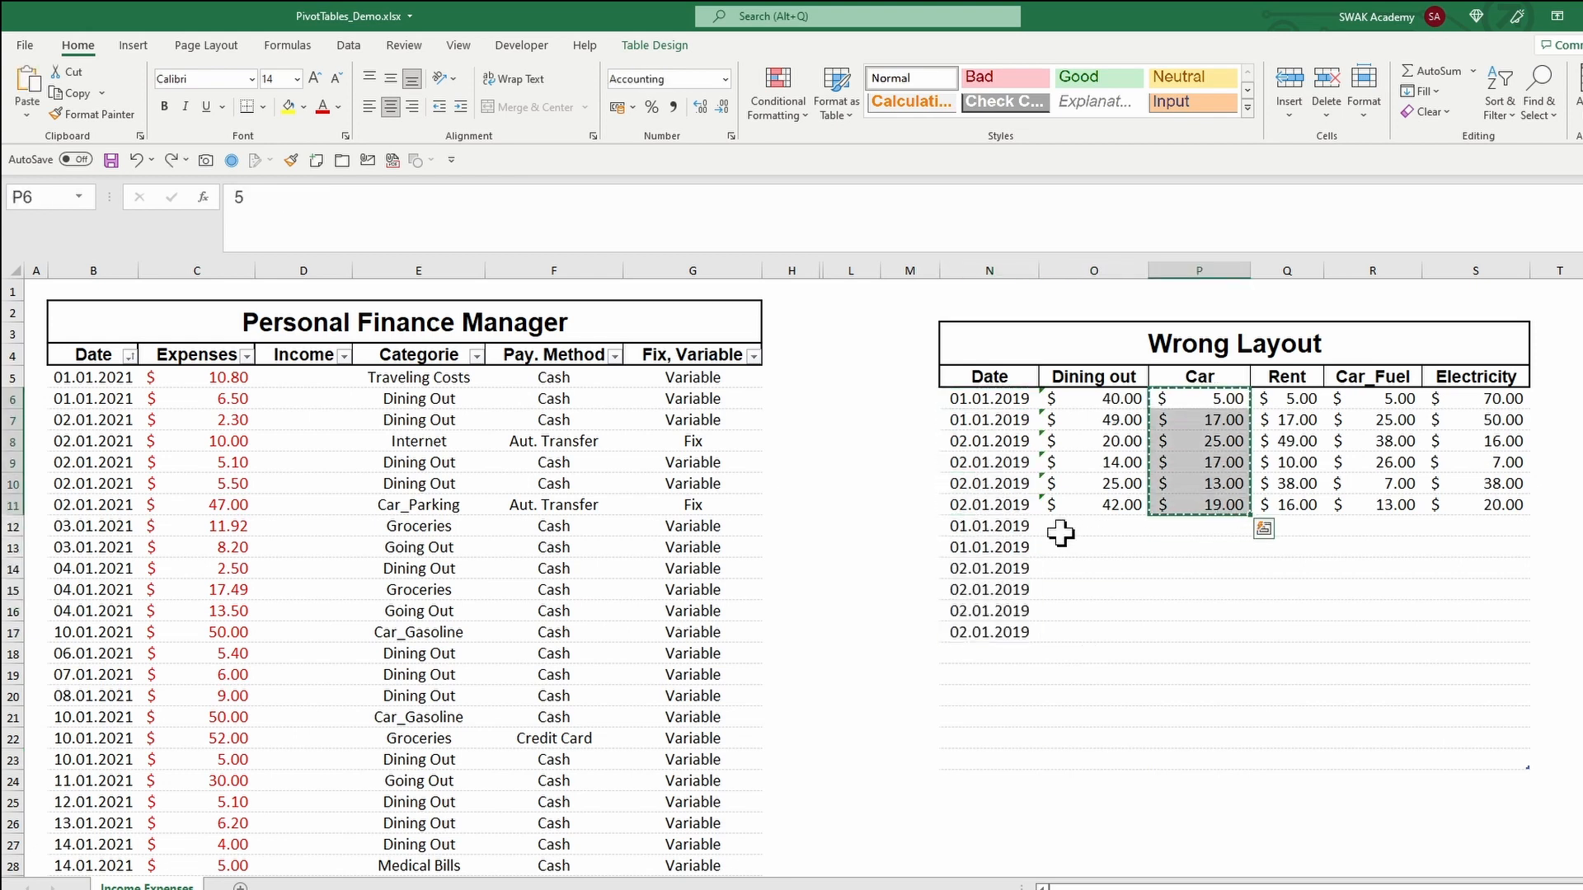
click(1061, 533)
key(ctrl+v)
Step: Enter Car next to the stacked Car amounts and fill it down through the six rows
click(1198, 526)
text(Car)
key(Return)
click(1202, 526)
drag(1249, 552, 1237, 641)
Step: Label the original six rows as Dining out and fill the label down through row 11
click(1200, 399)
text(Dining out)
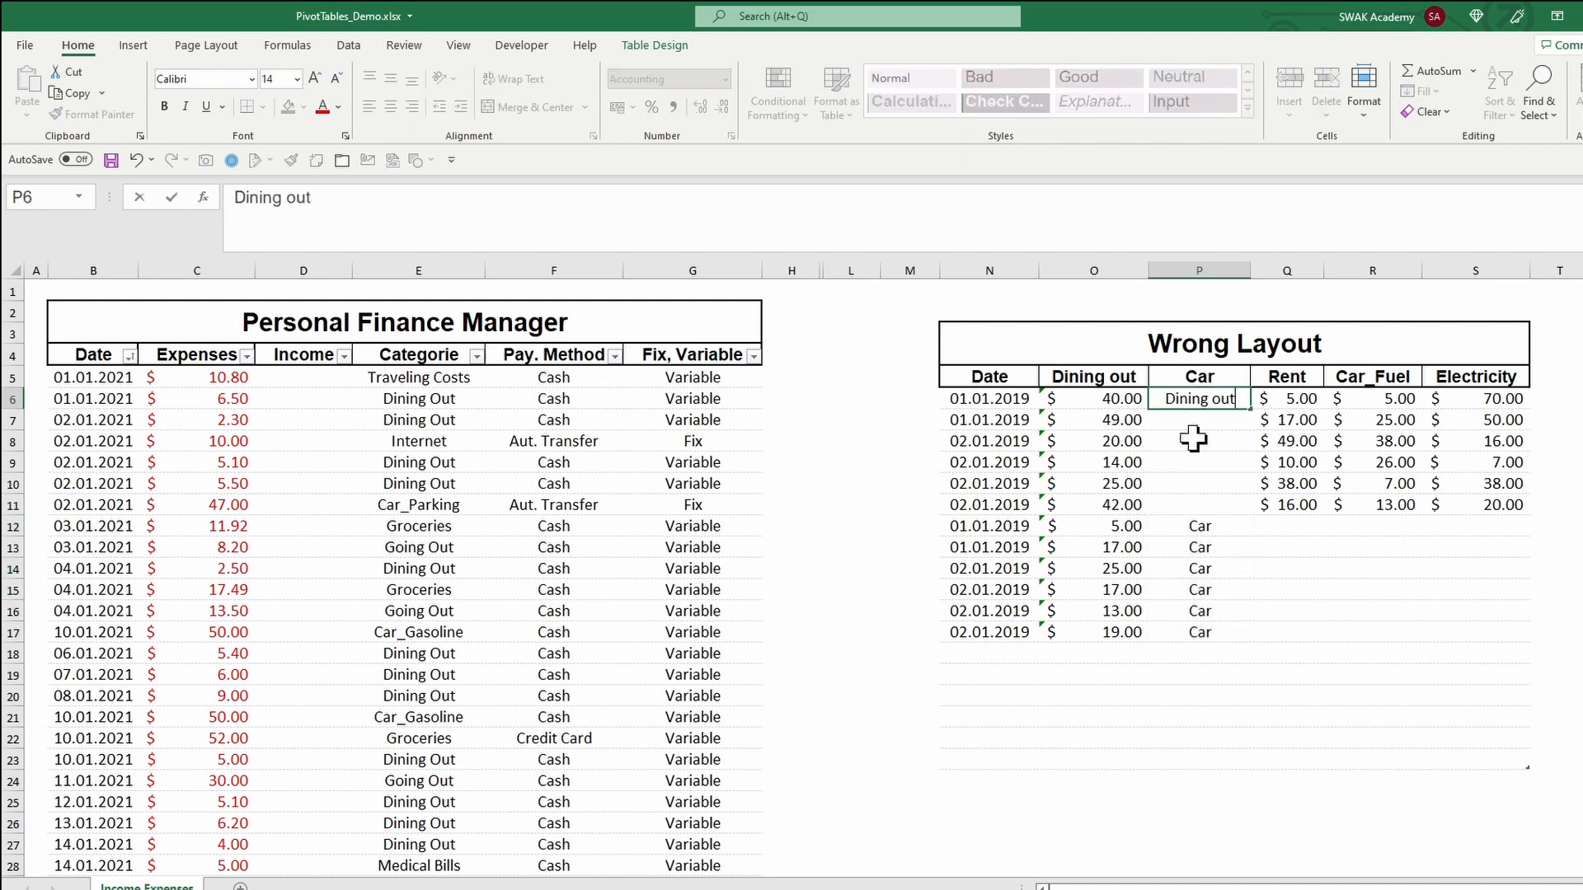
key(Return)
click(1208, 400)
drag(1249, 408, 1272, 506)
Step: Move the Rent amounts below the Car amounts and copy the six dates alongside them
key(ctrl+x)
click(1088, 657)
key(ctrl+v)
drag(998, 402, 1014, 502)
key(ctrl+c)
click(1025, 653)
key(ctrl+v)
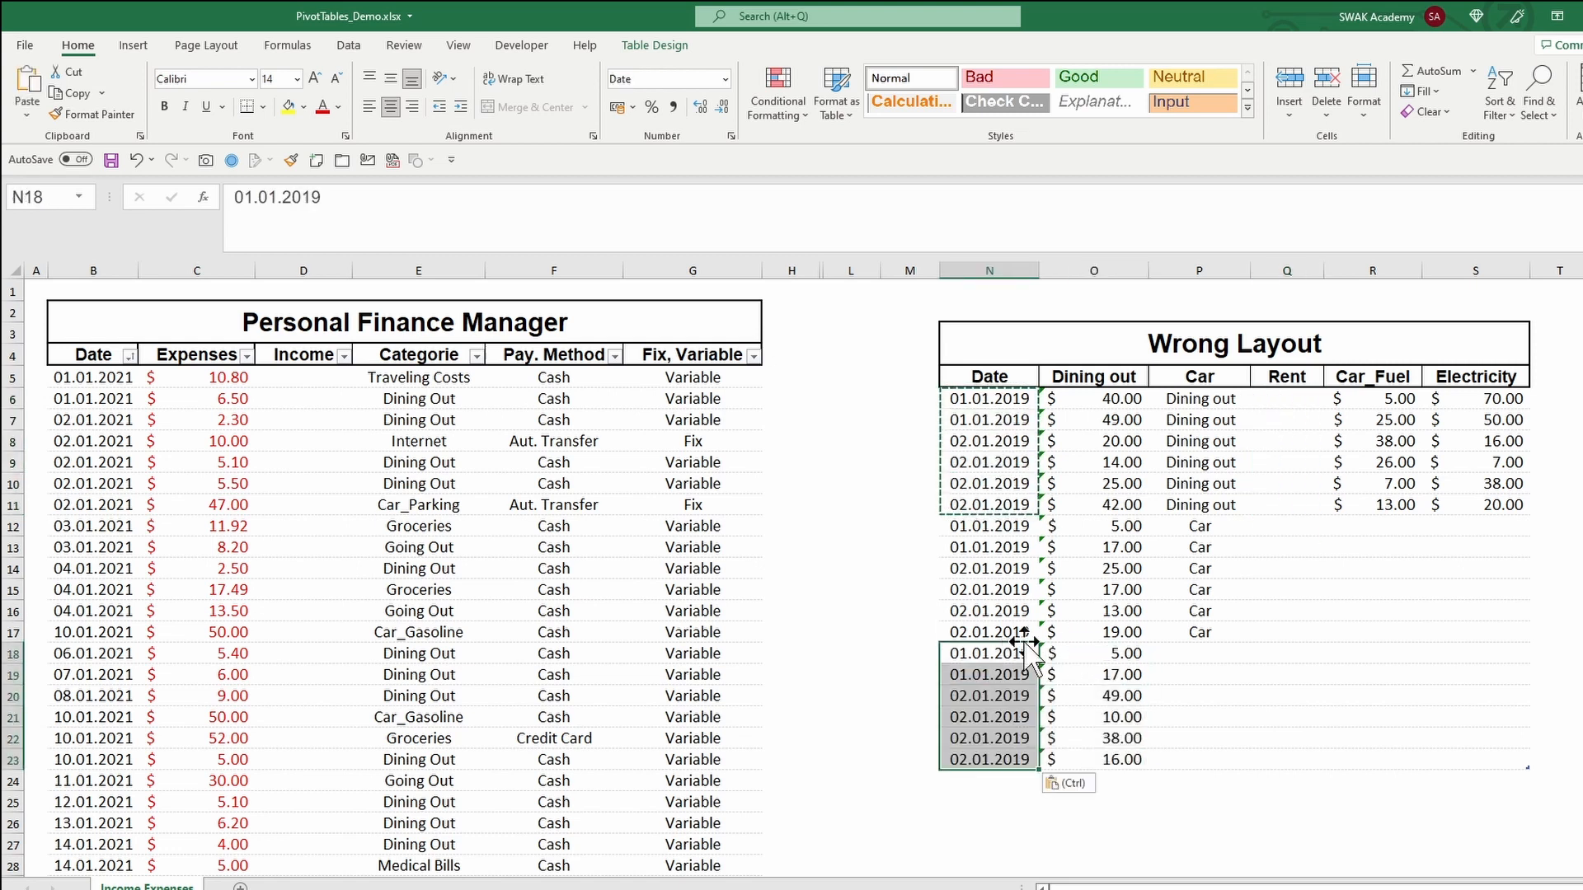
Step: Enter Rent beside the Rent amounts and fill it down through row 23
click(1194, 651)
text(Rent)
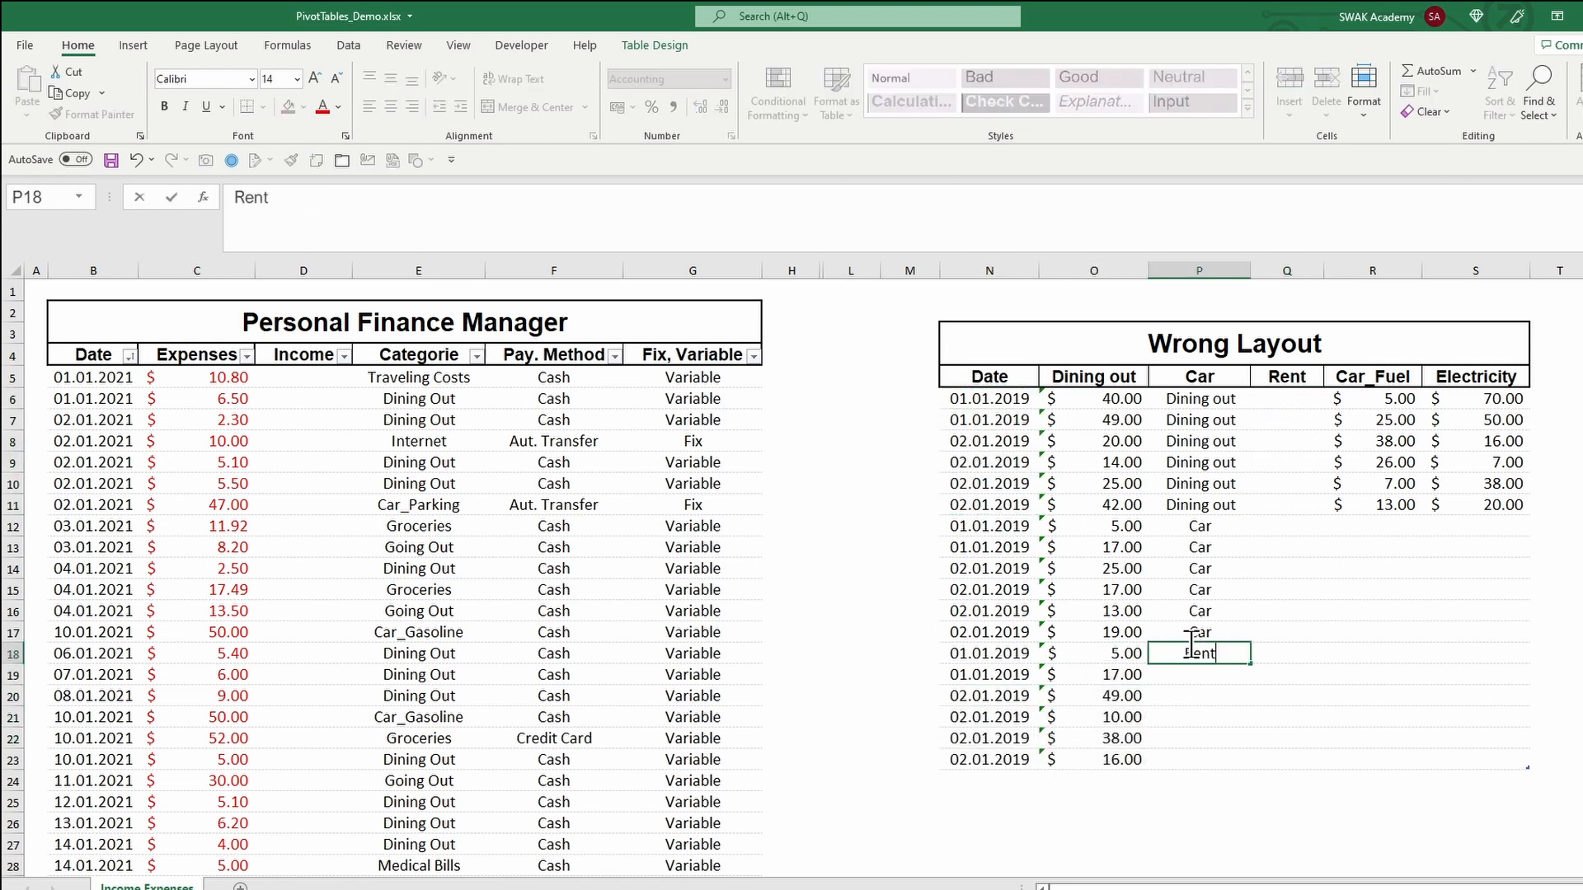
click(1198, 713)
click(1199, 654)
drag(1250, 664, 1234, 762)
click(1302, 668)
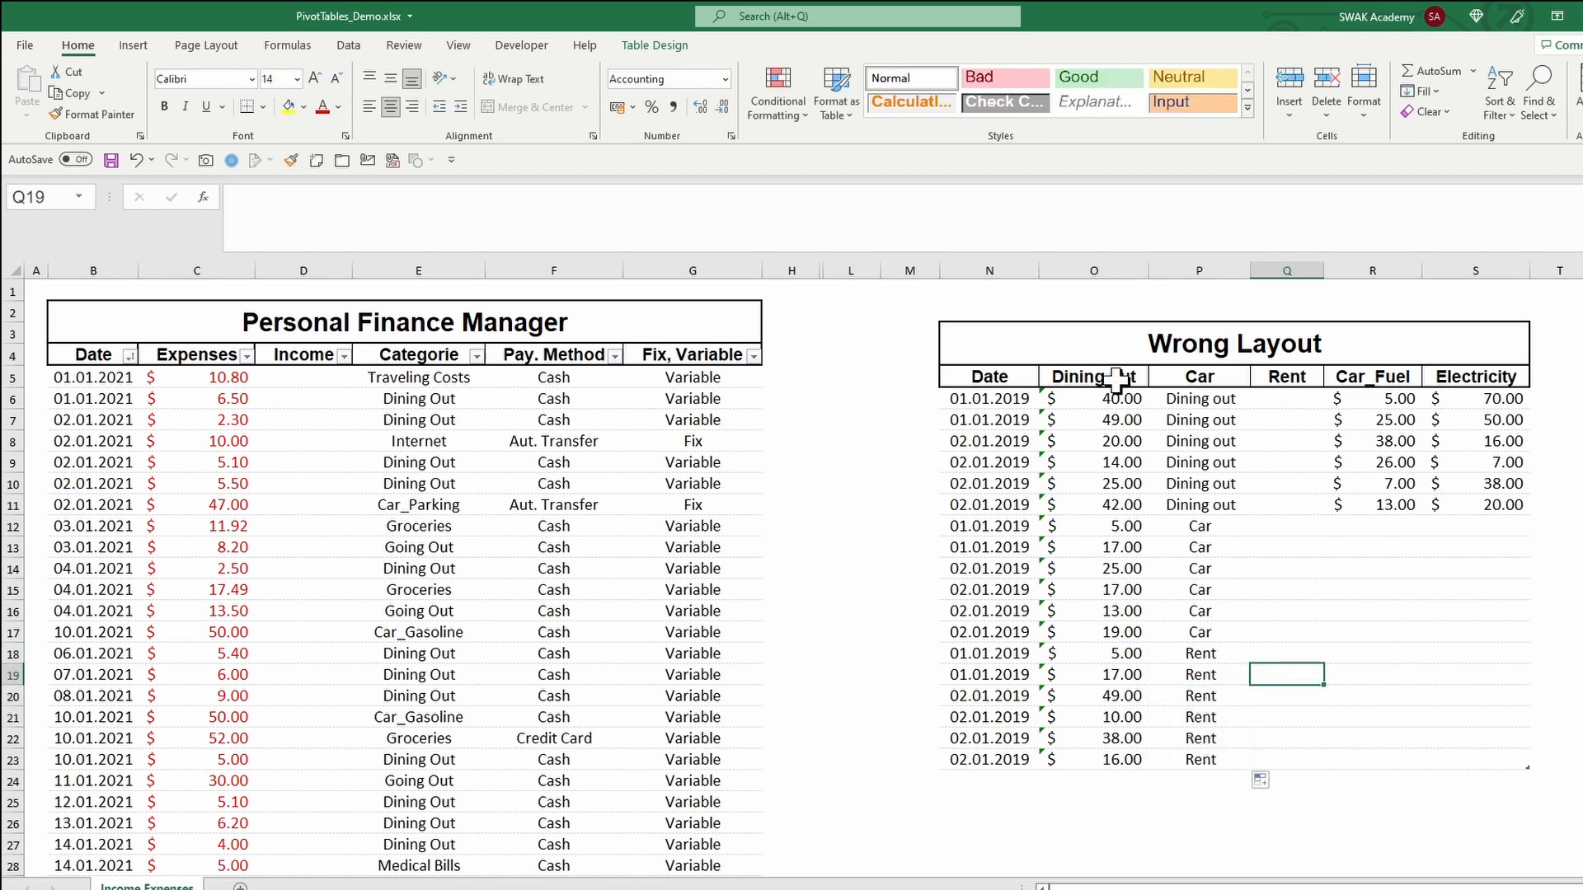
Step: Rename the Dining out and Car column headers to Expenses and Category
click(1115, 379)
text(Expenses)
key(Tab)
text(Category)
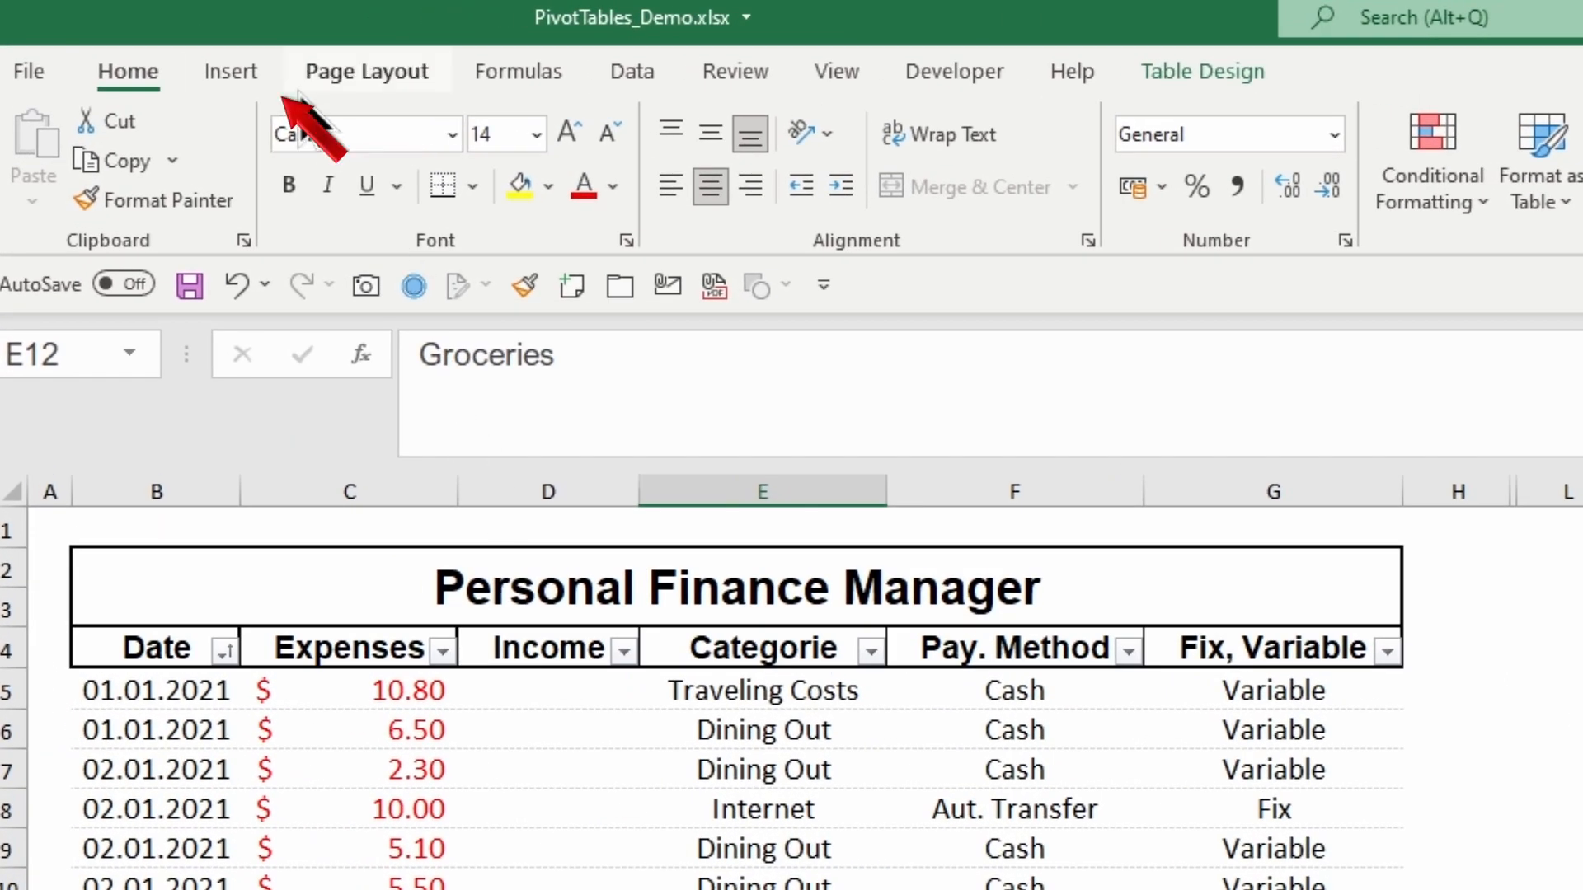
Step: Insert a PivotTable from the PFManager table range on a new worksheet
click(231, 72)
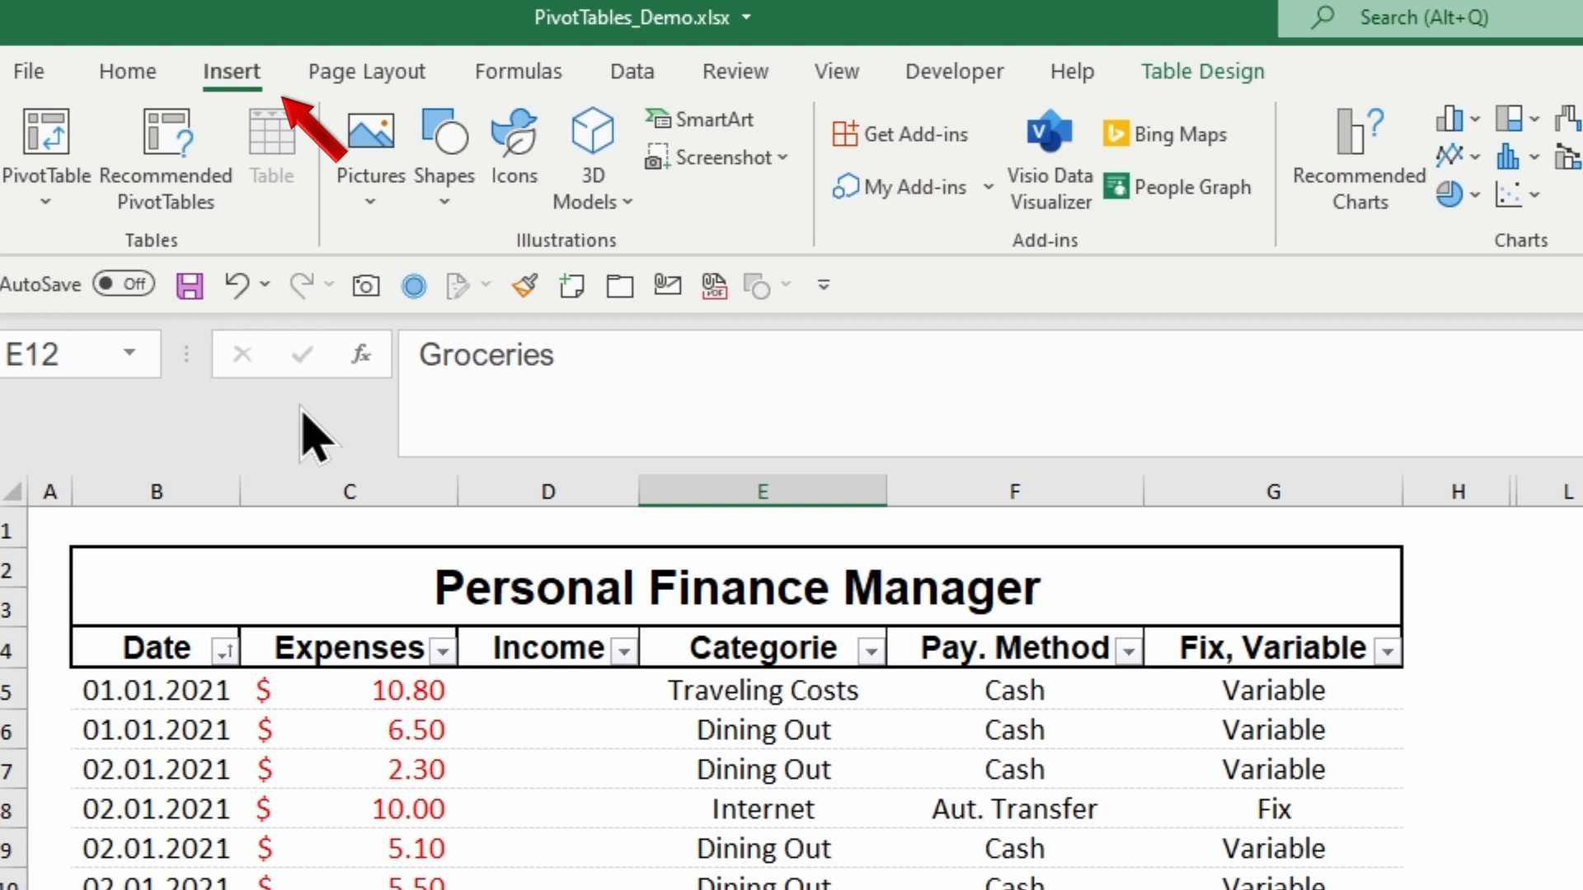
click(44, 206)
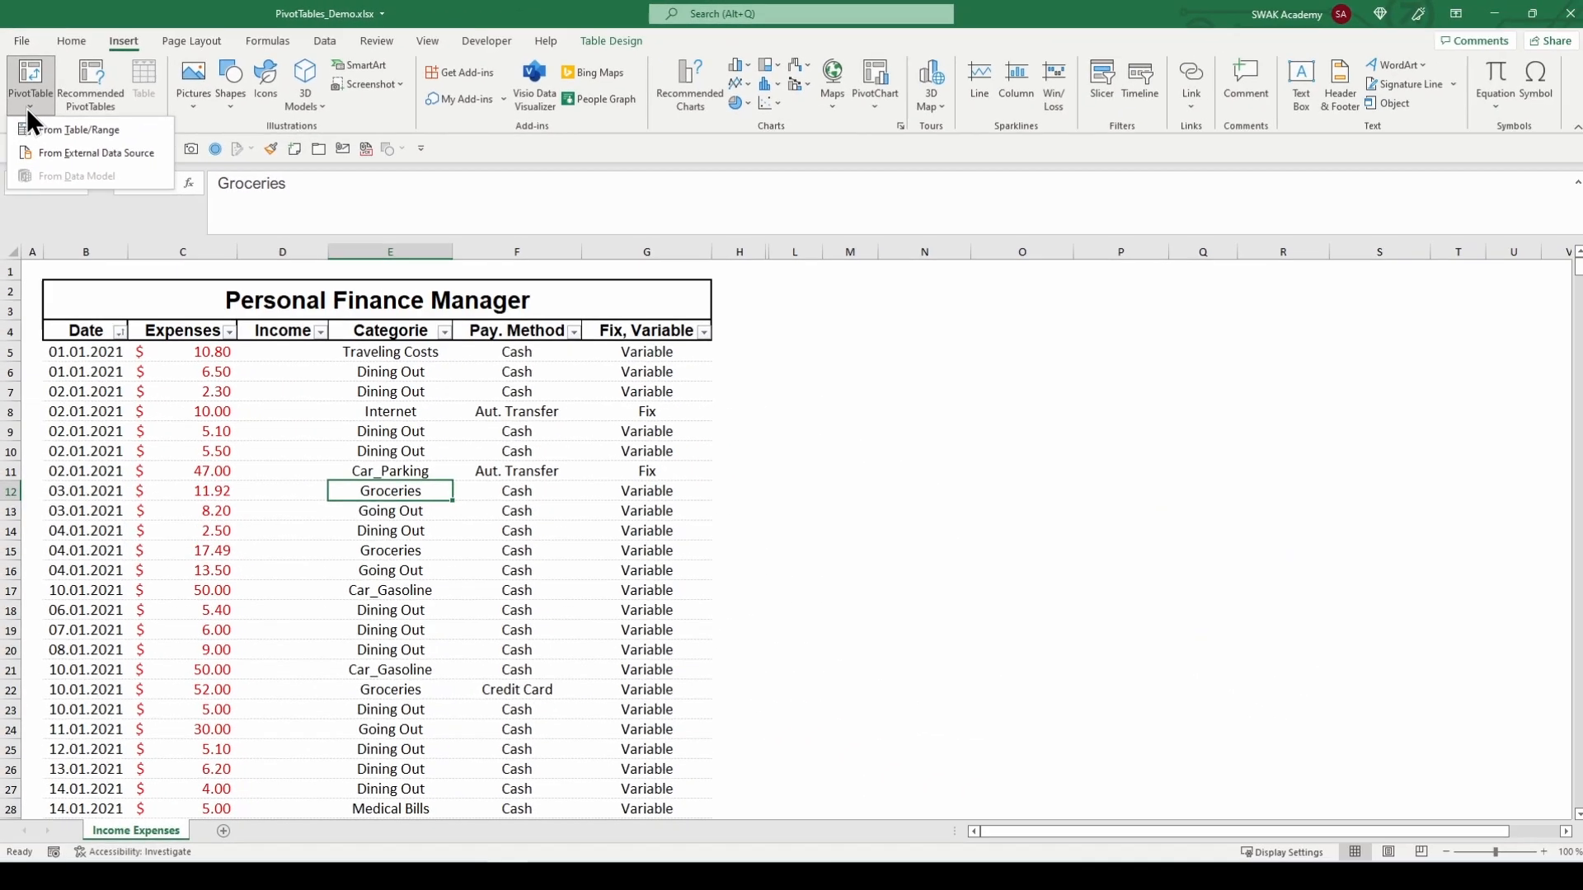
click(49, 247)
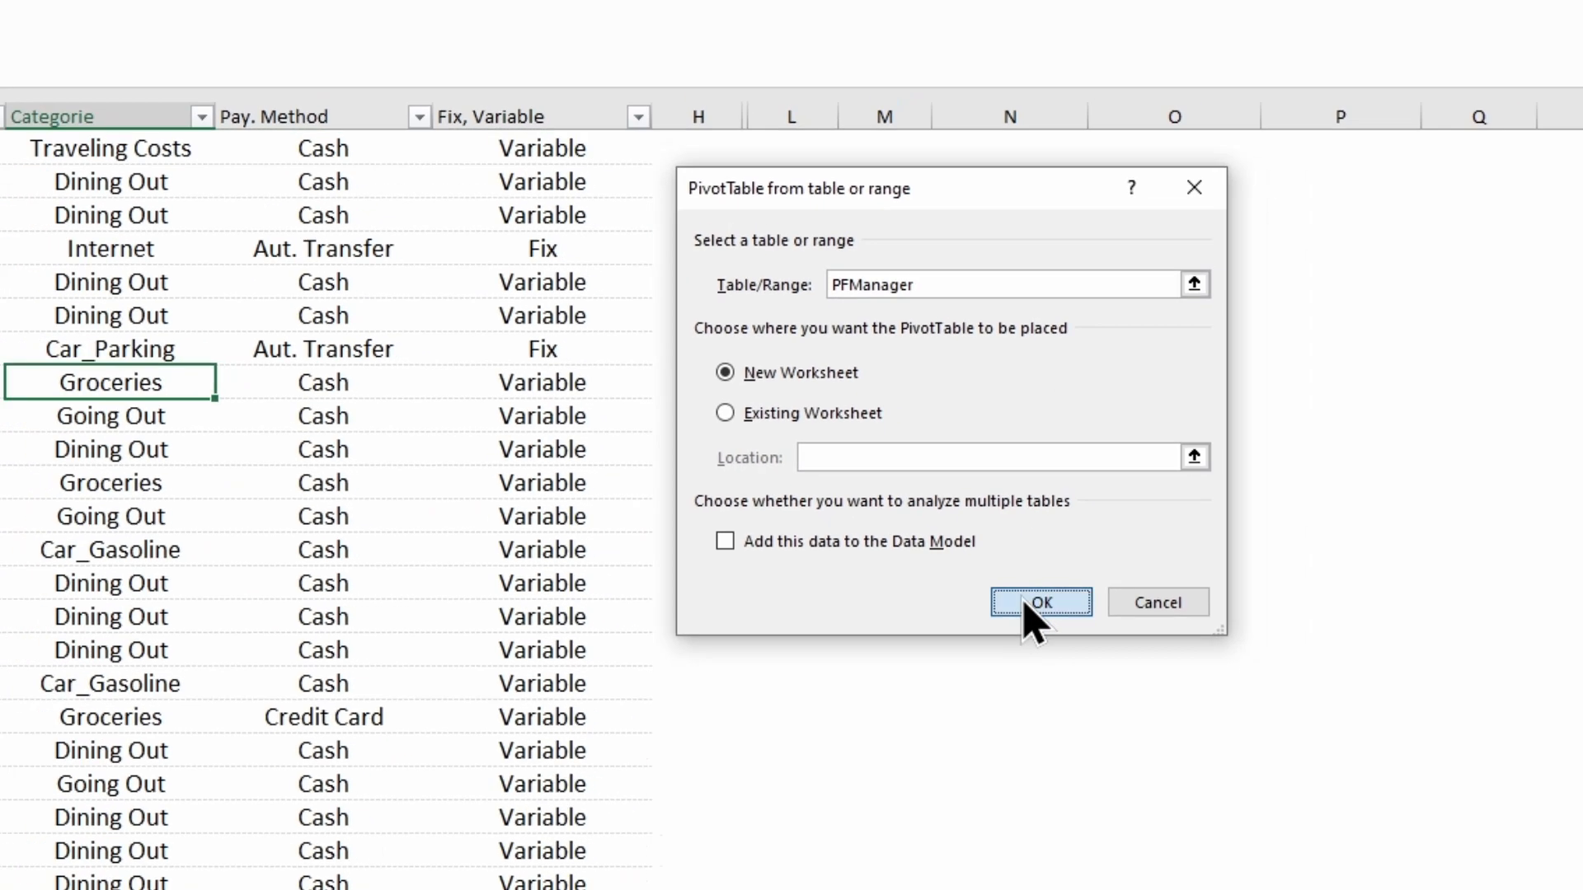
click(1076, 633)
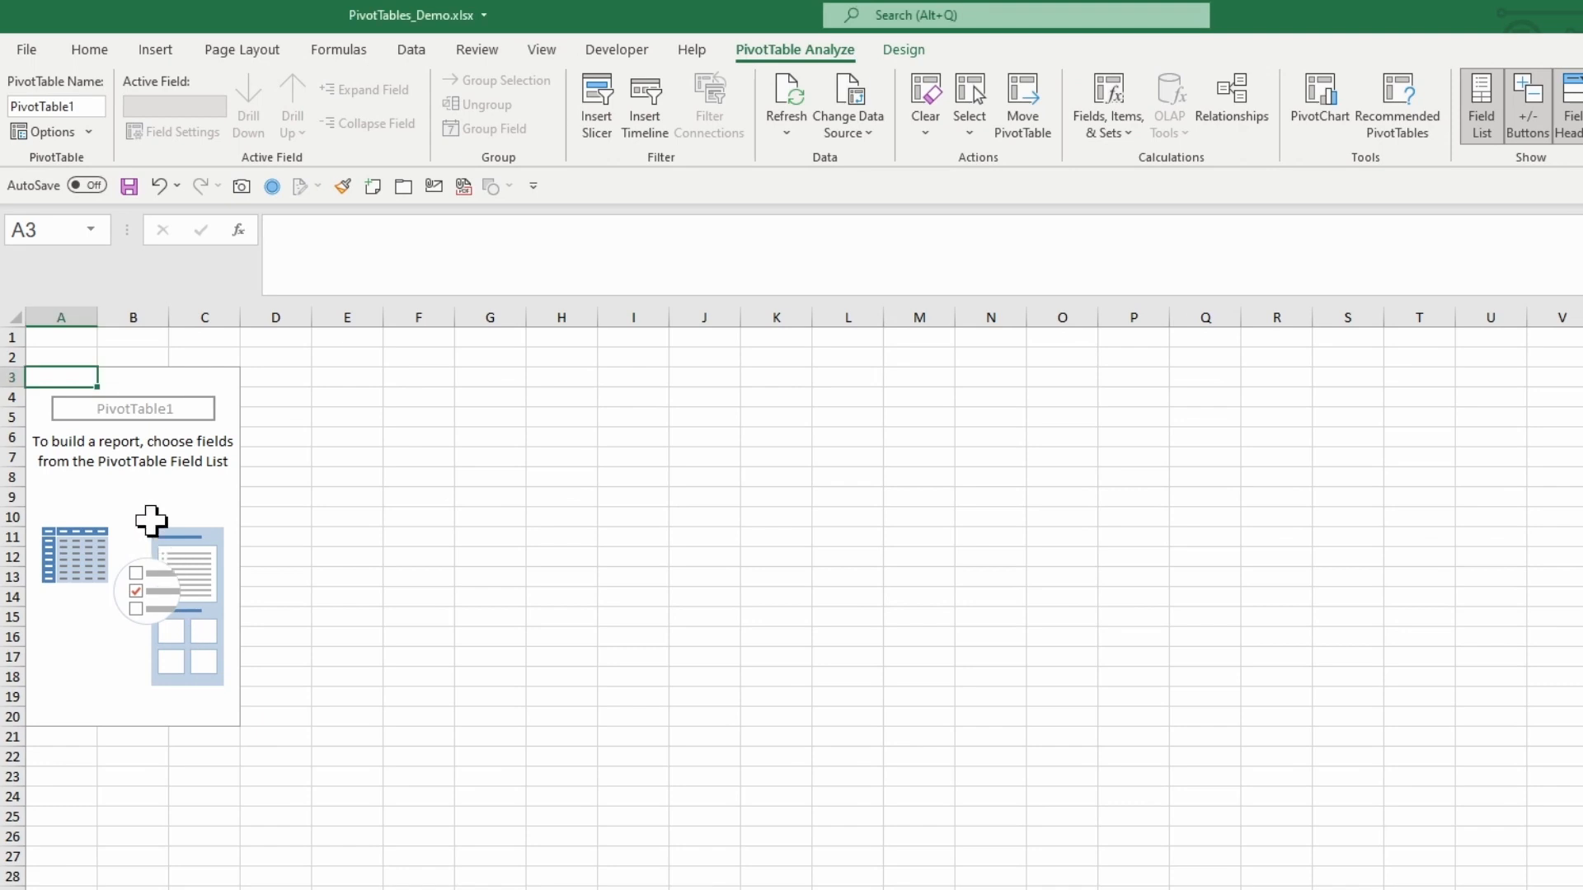
Step: Enable the classic PivotTable layout in the pivot table's options
click(150, 519)
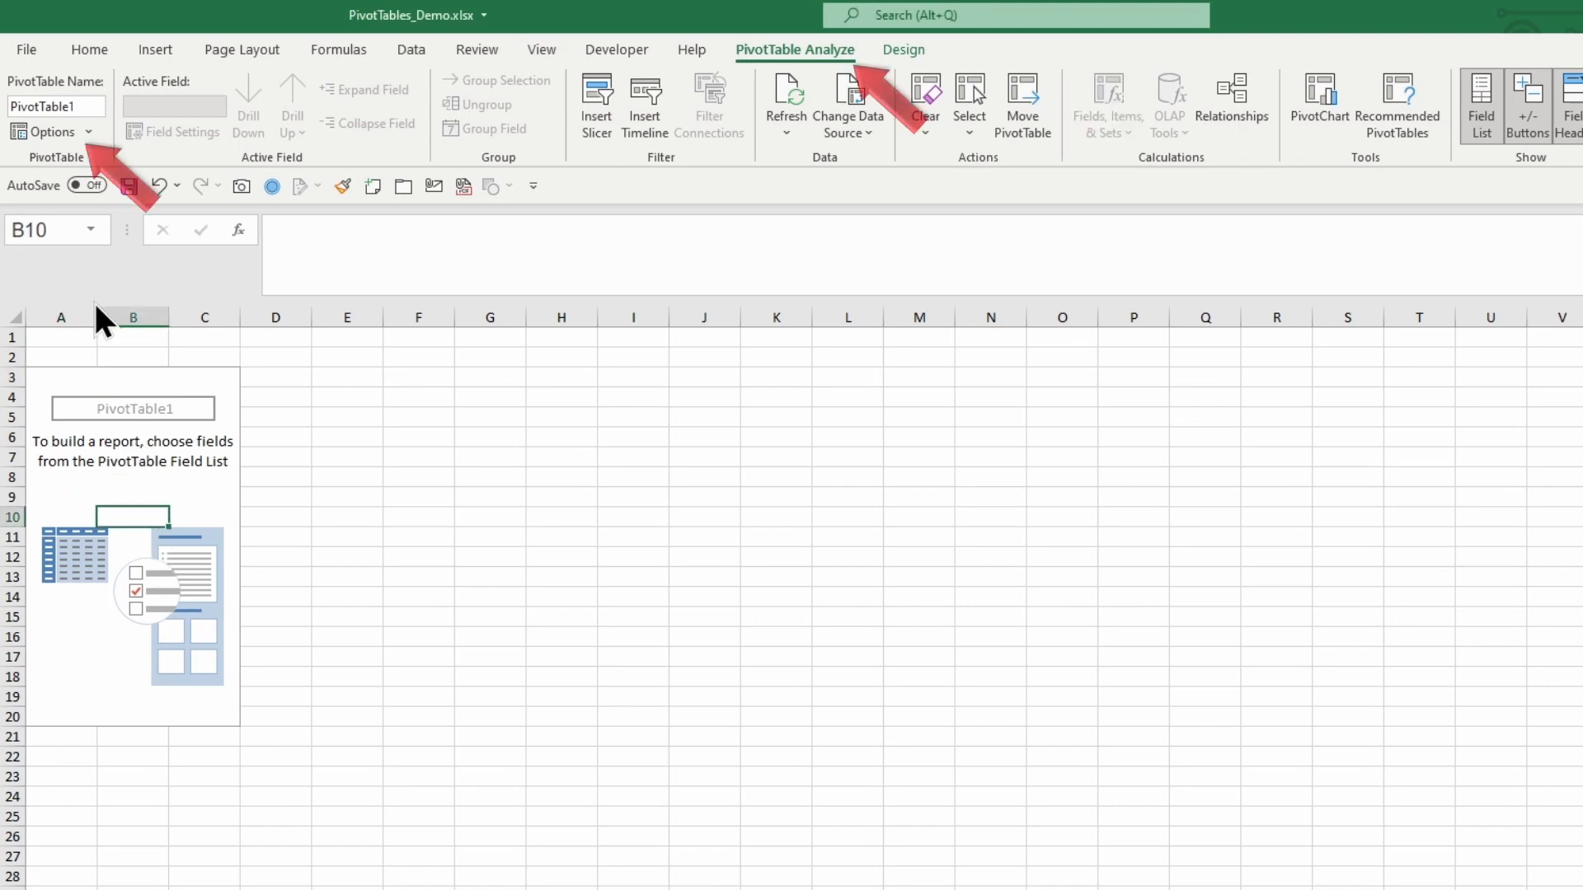
click(50, 134)
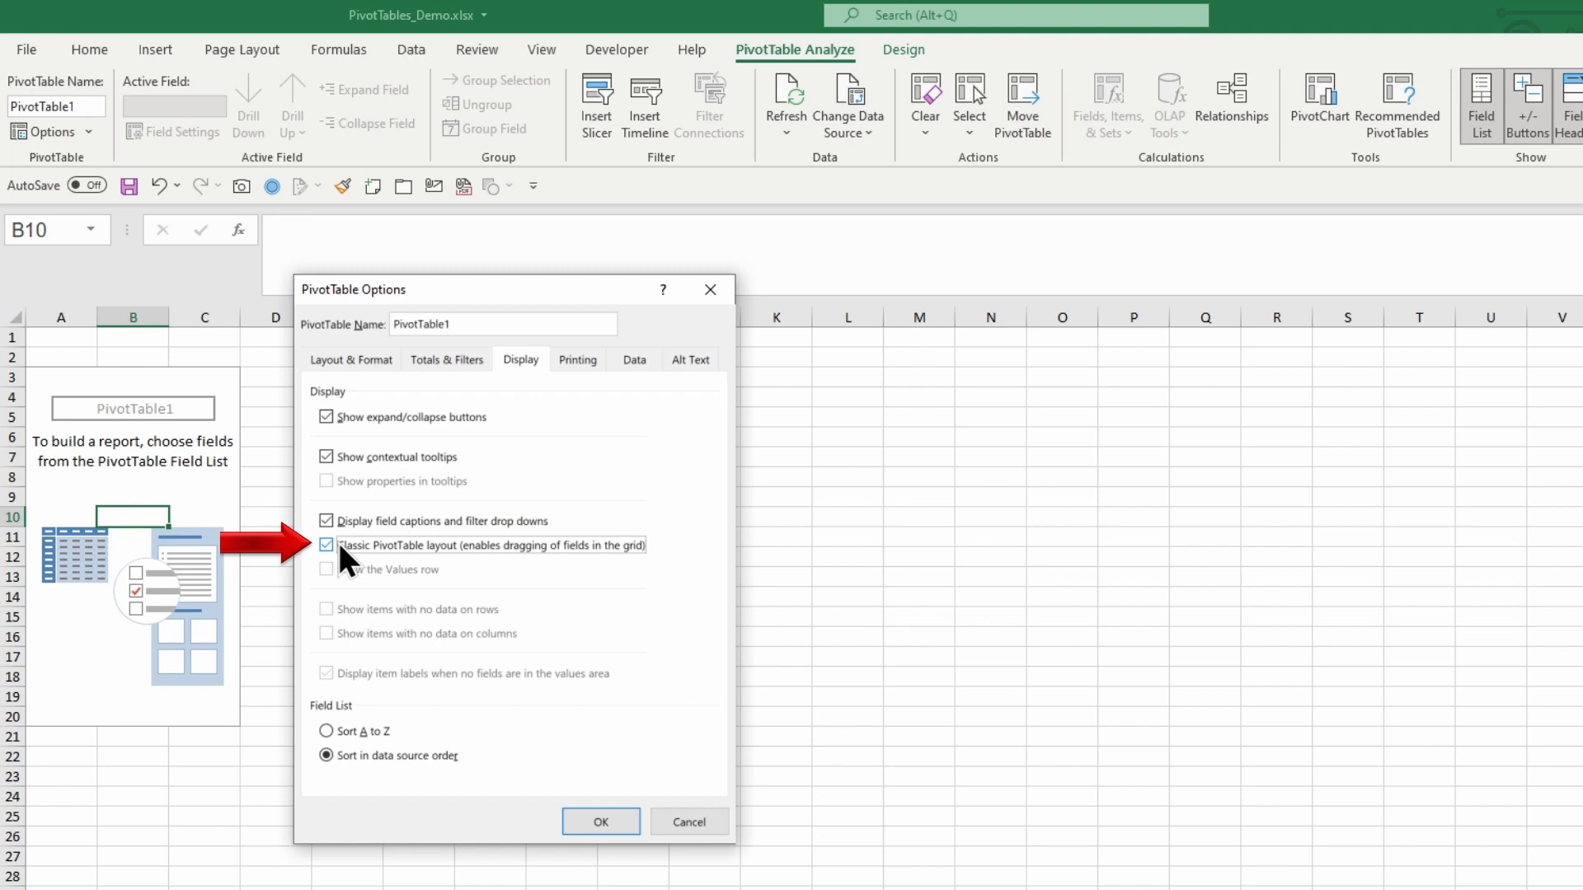
click(583, 822)
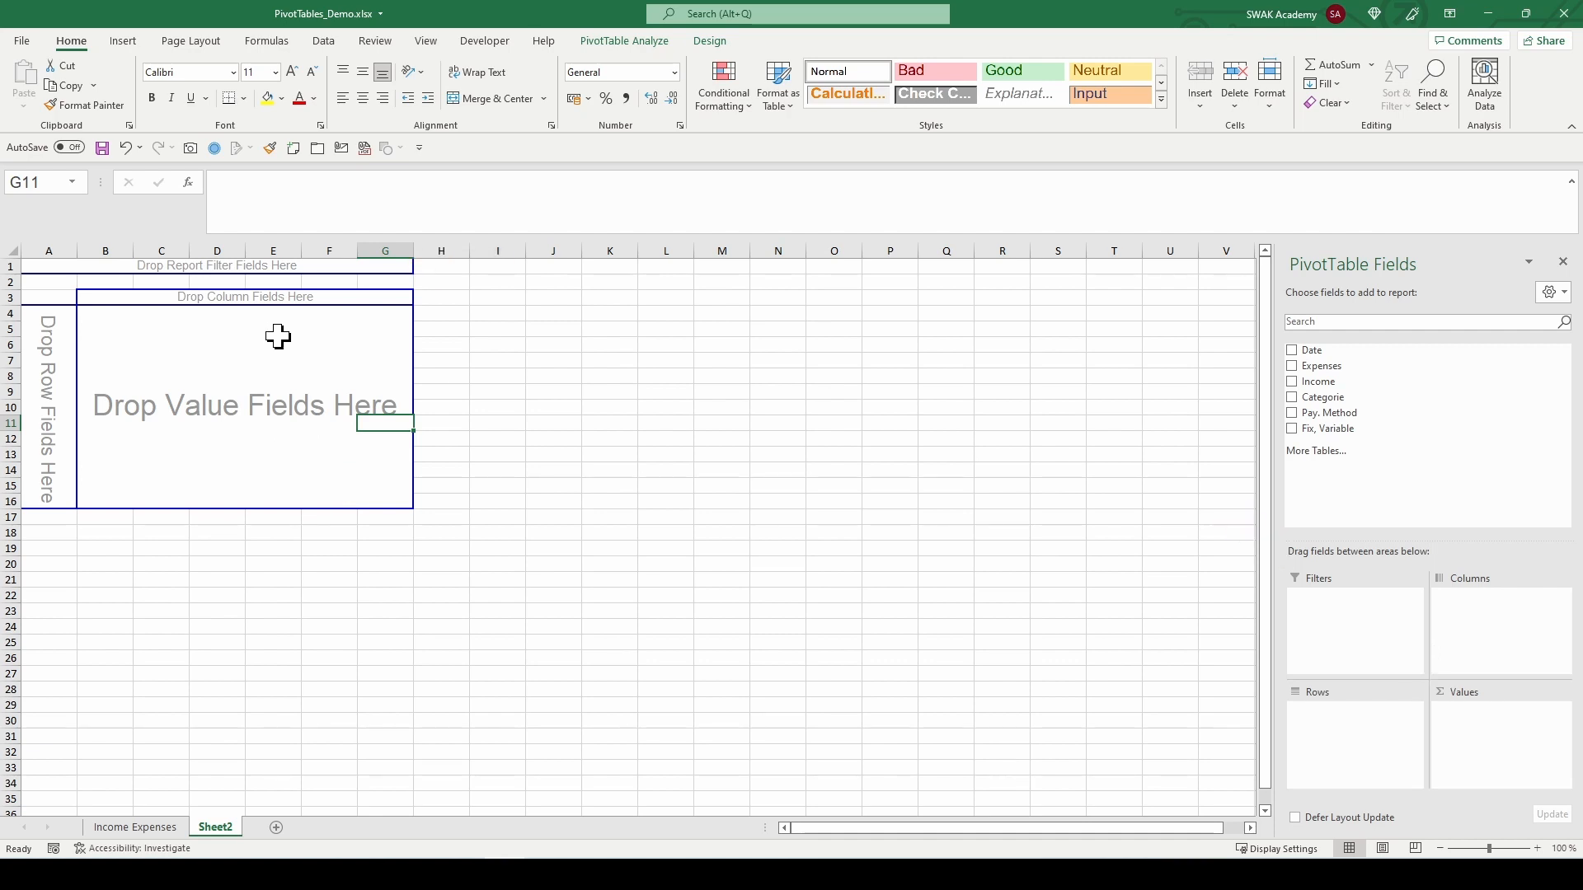
Step: Place Date in the row area and Expenses in the value area of the pivot table
mouse_move(1312, 353)
mouse_down()
mouse_move(1276, 396)
mouse_move(523, 518)
mouse_move(258, 536)
mouse_move(97, 471)
mouse_move(44, 409)
mouse_up()
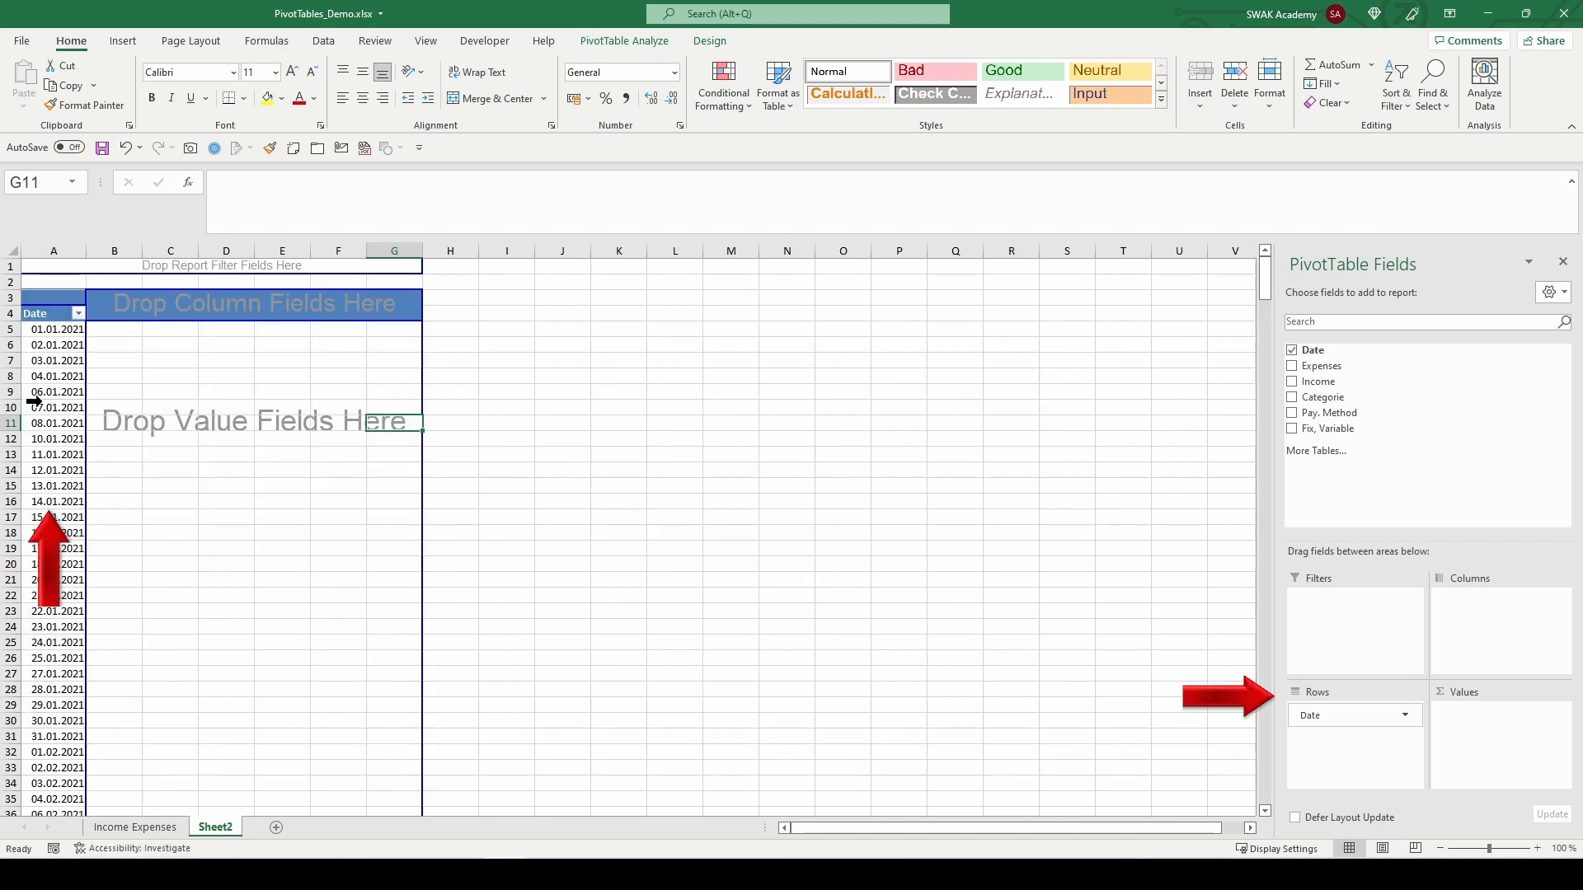
drag(1311, 366, 311, 488)
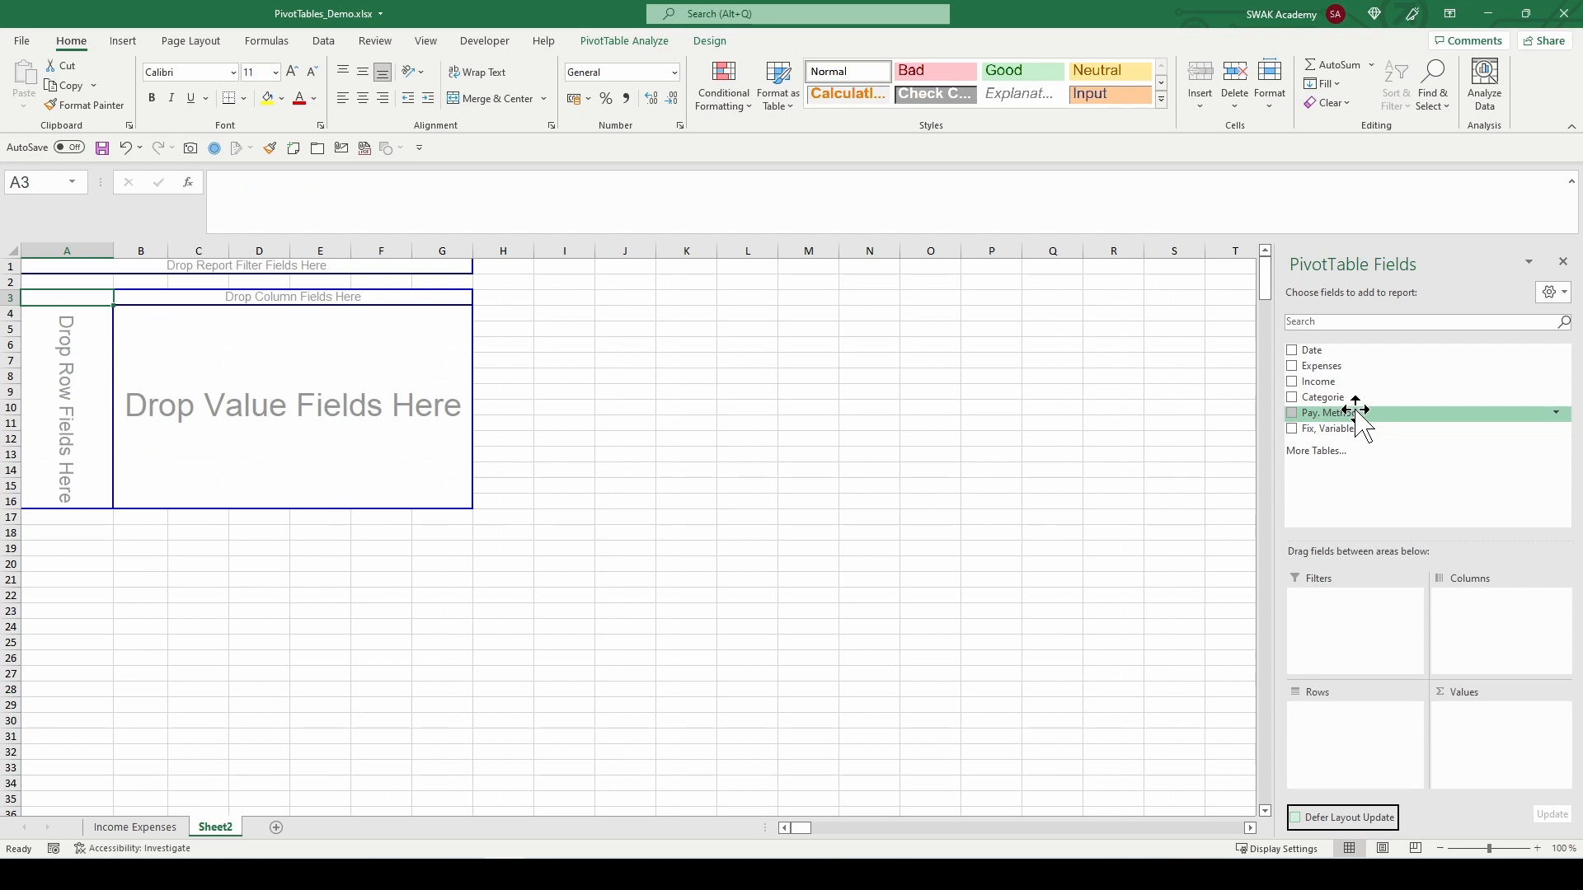
Step: Build the pivot with Categorie in rows, Date in columns and the sum of Expenses as values
drag(1356, 413, 60, 374)
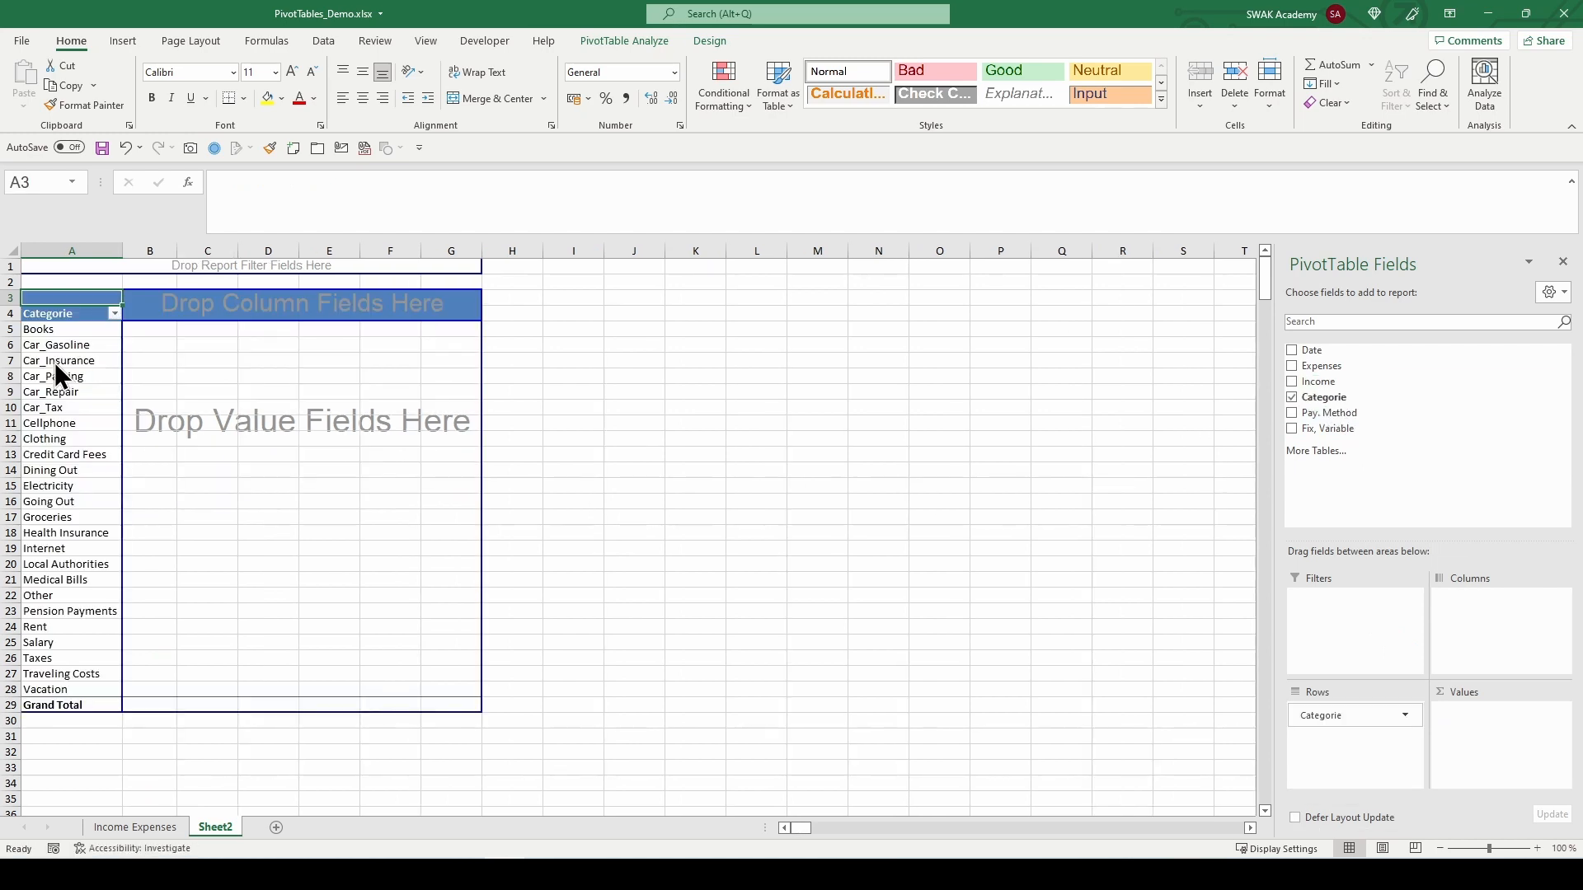
drag(1306, 350, 279, 299)
drag(1322, 366, 1500, 742)
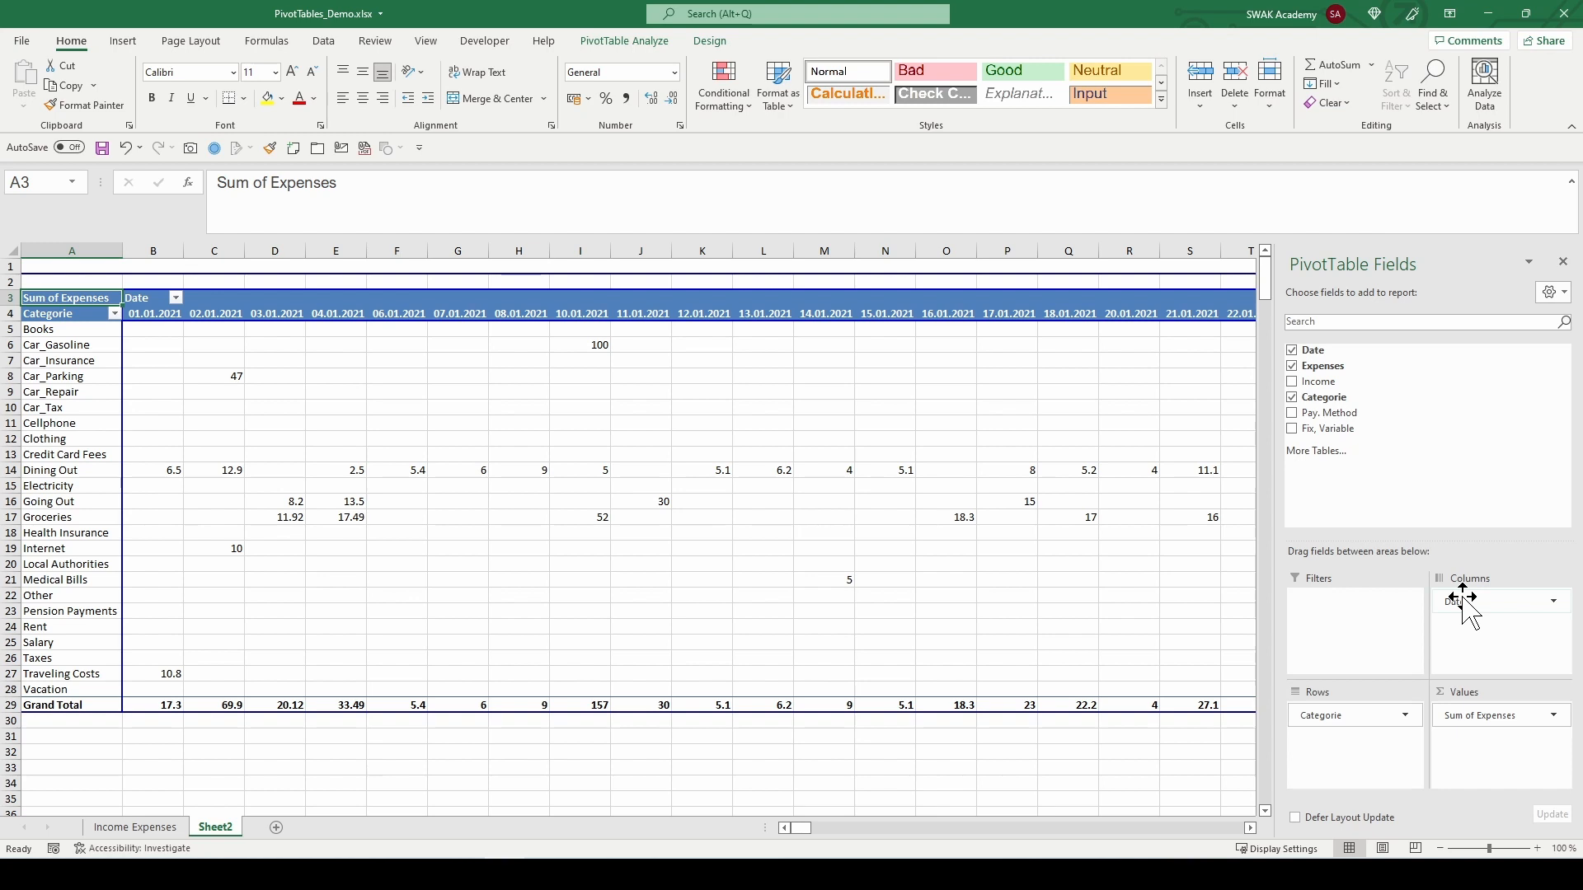
Step: Group the Date column field by Years only
click(223, 314)
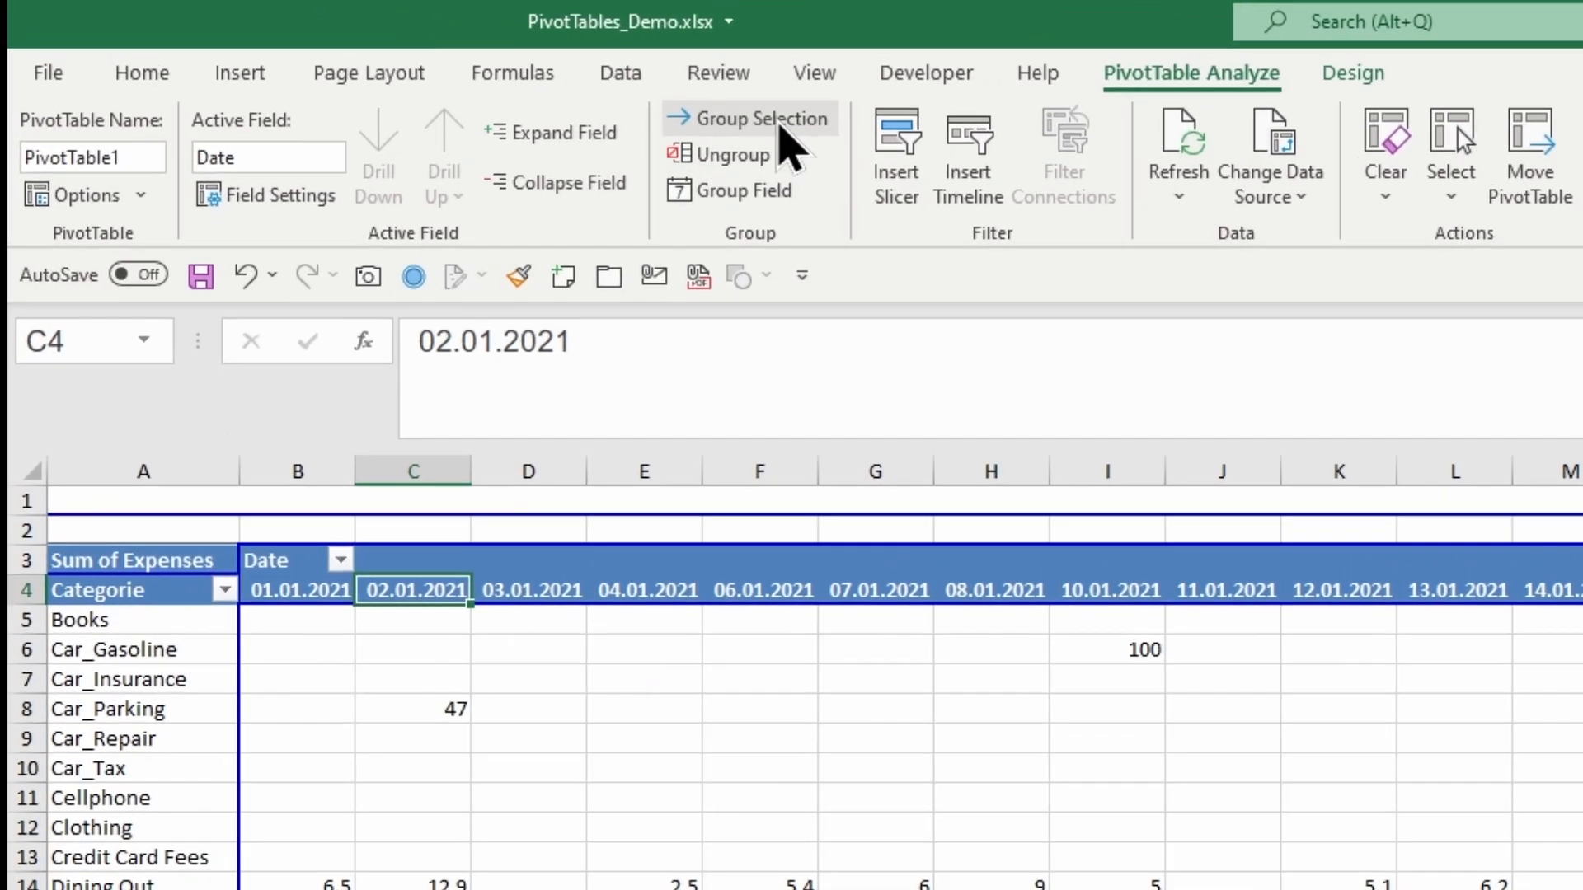
click(780, 124)
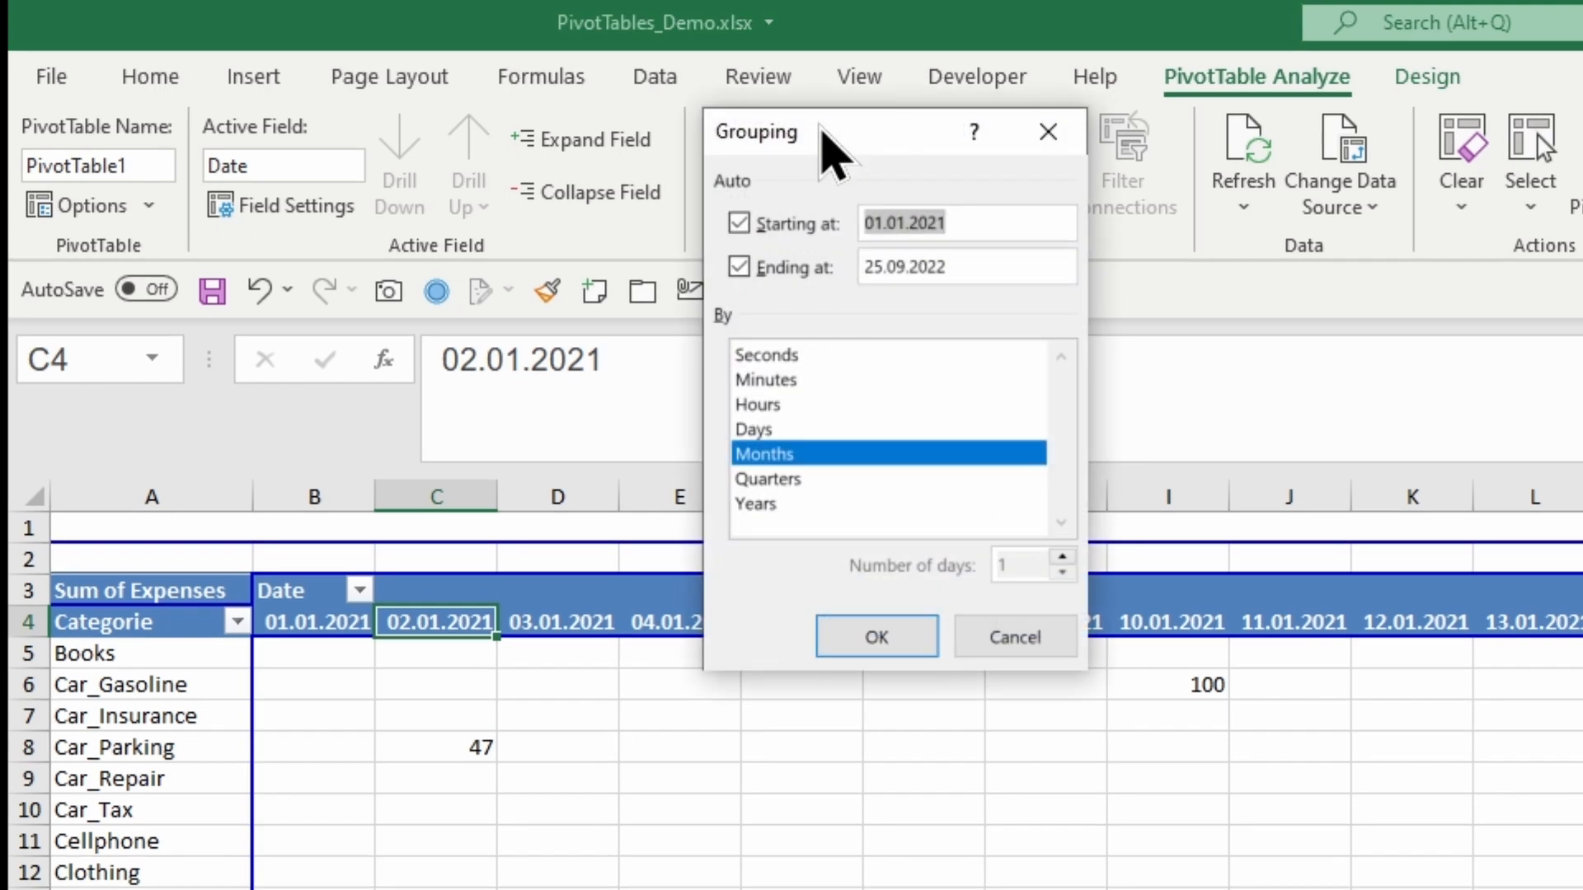
click(804, 484)
click(798, 503)
click(798, 479)
click(796, 454)
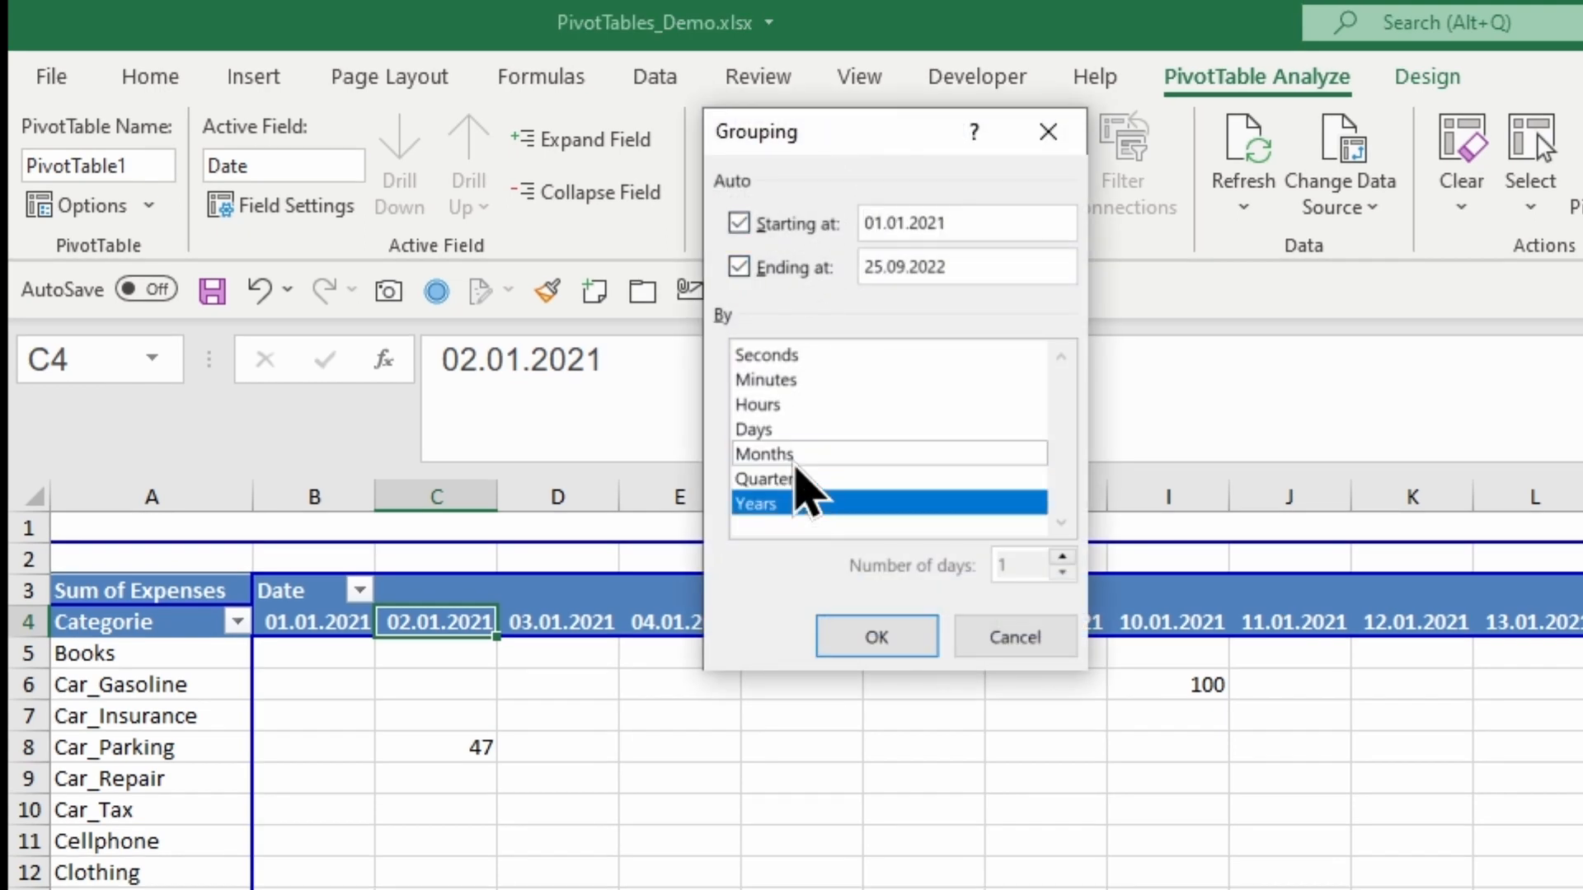
click(876, 637)
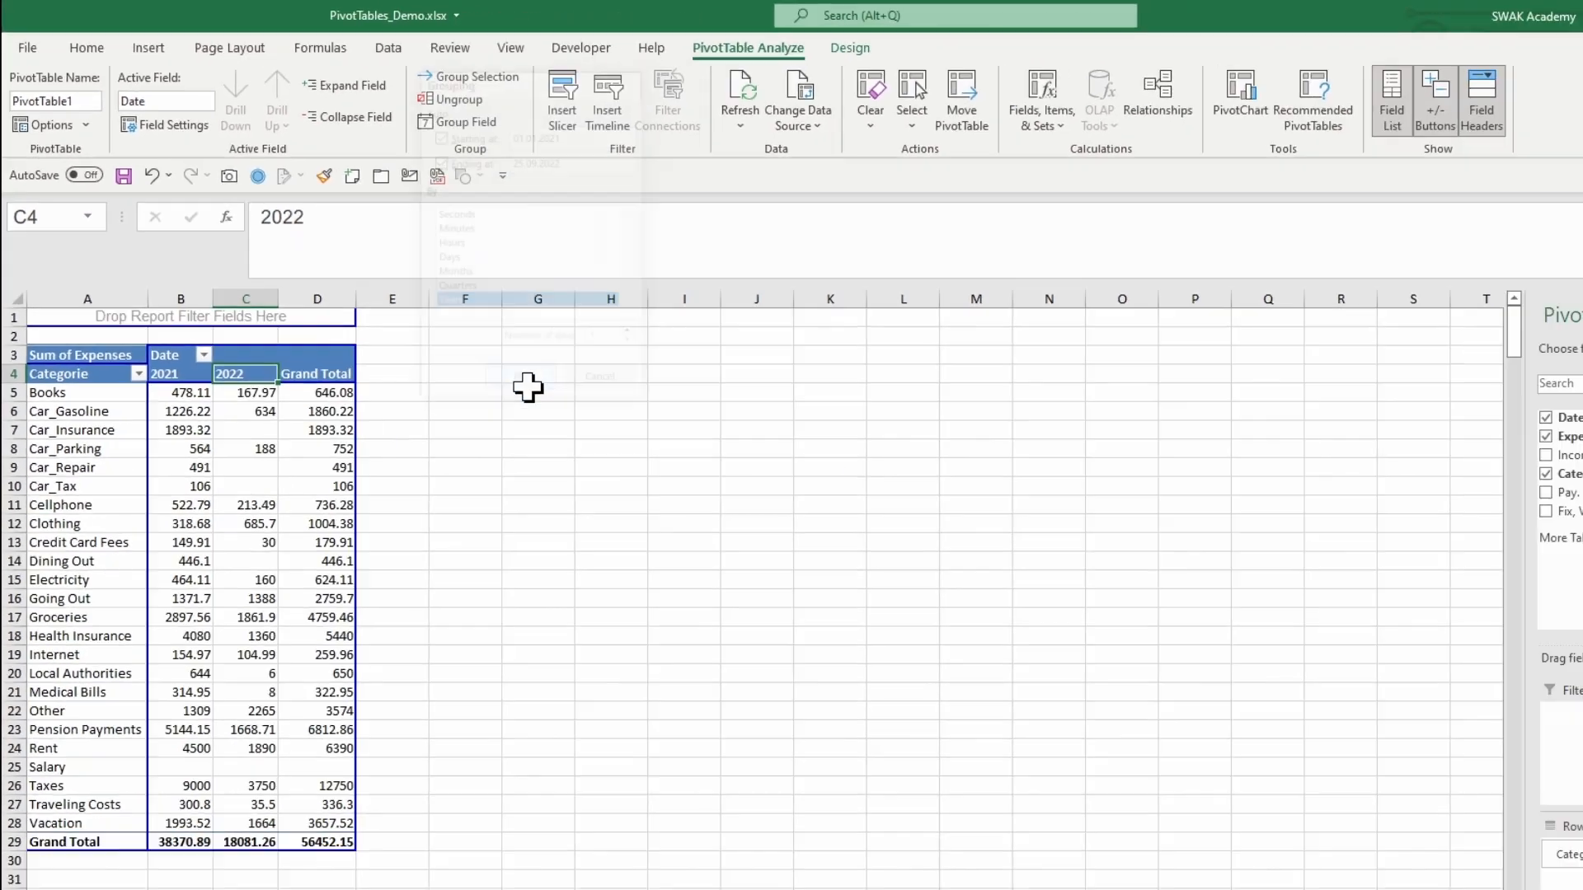
Step: Add Fix, Variable as a report filter of the pivot table
click(493, 429)
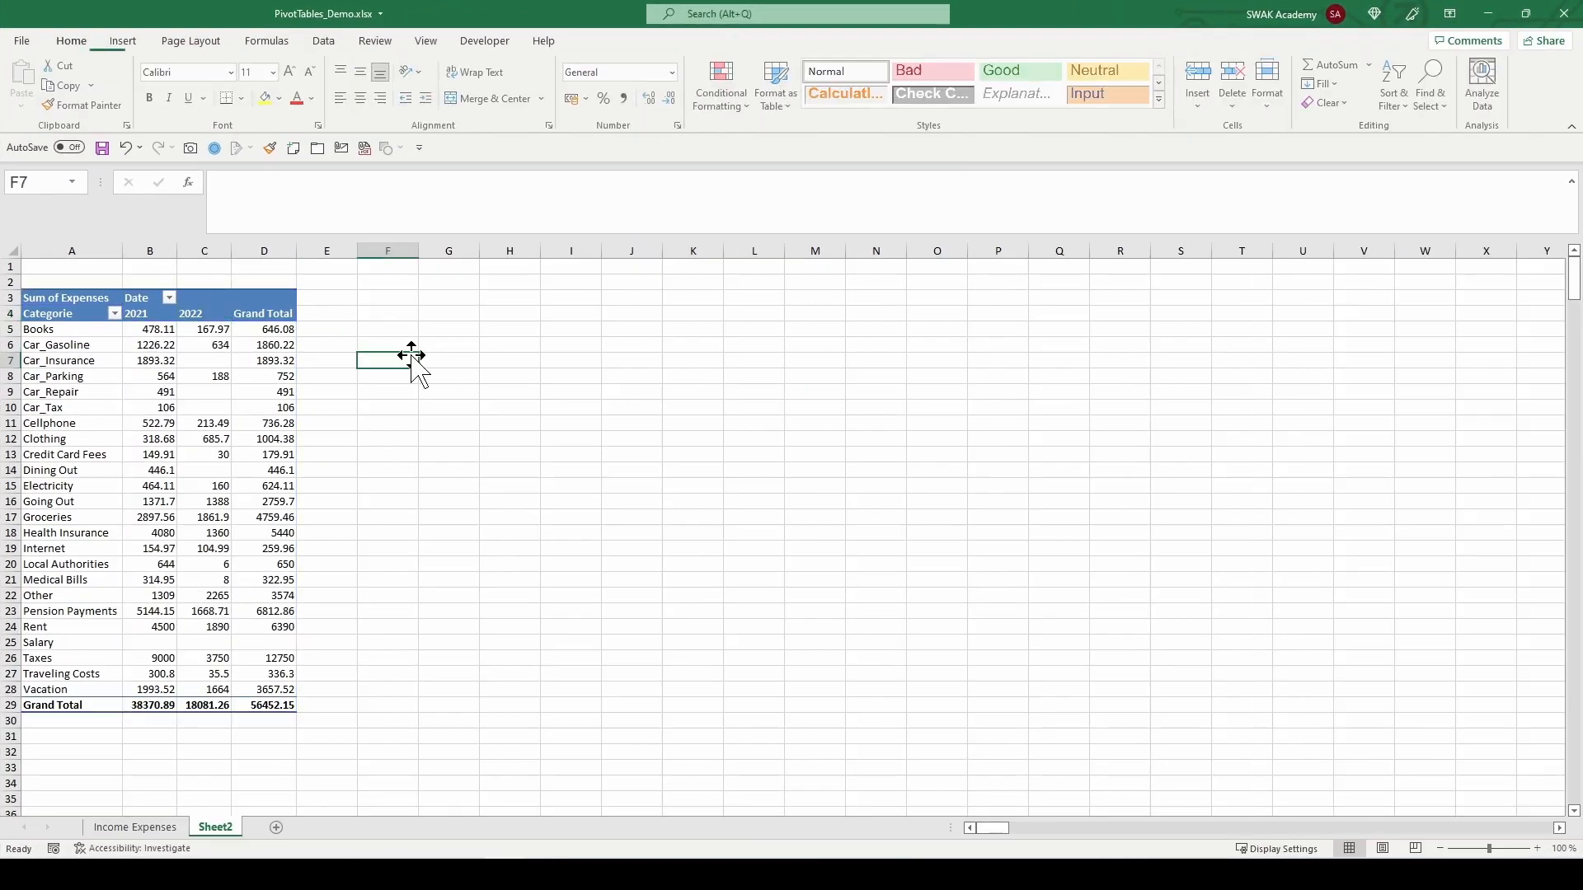
click(265, 360)
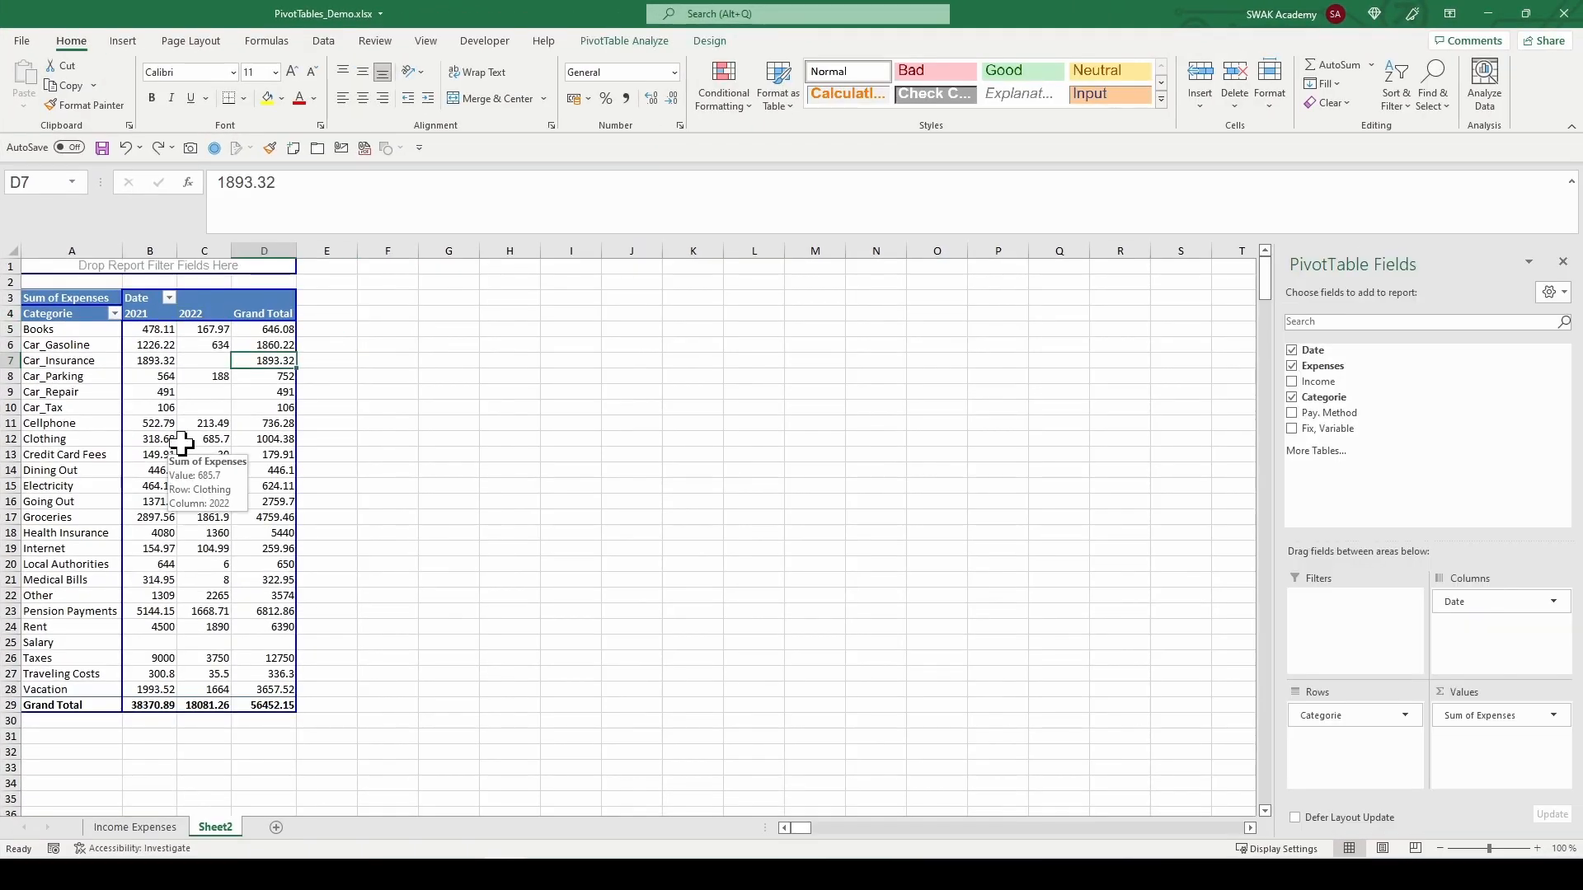
drag(1432, 418, 245, 266)
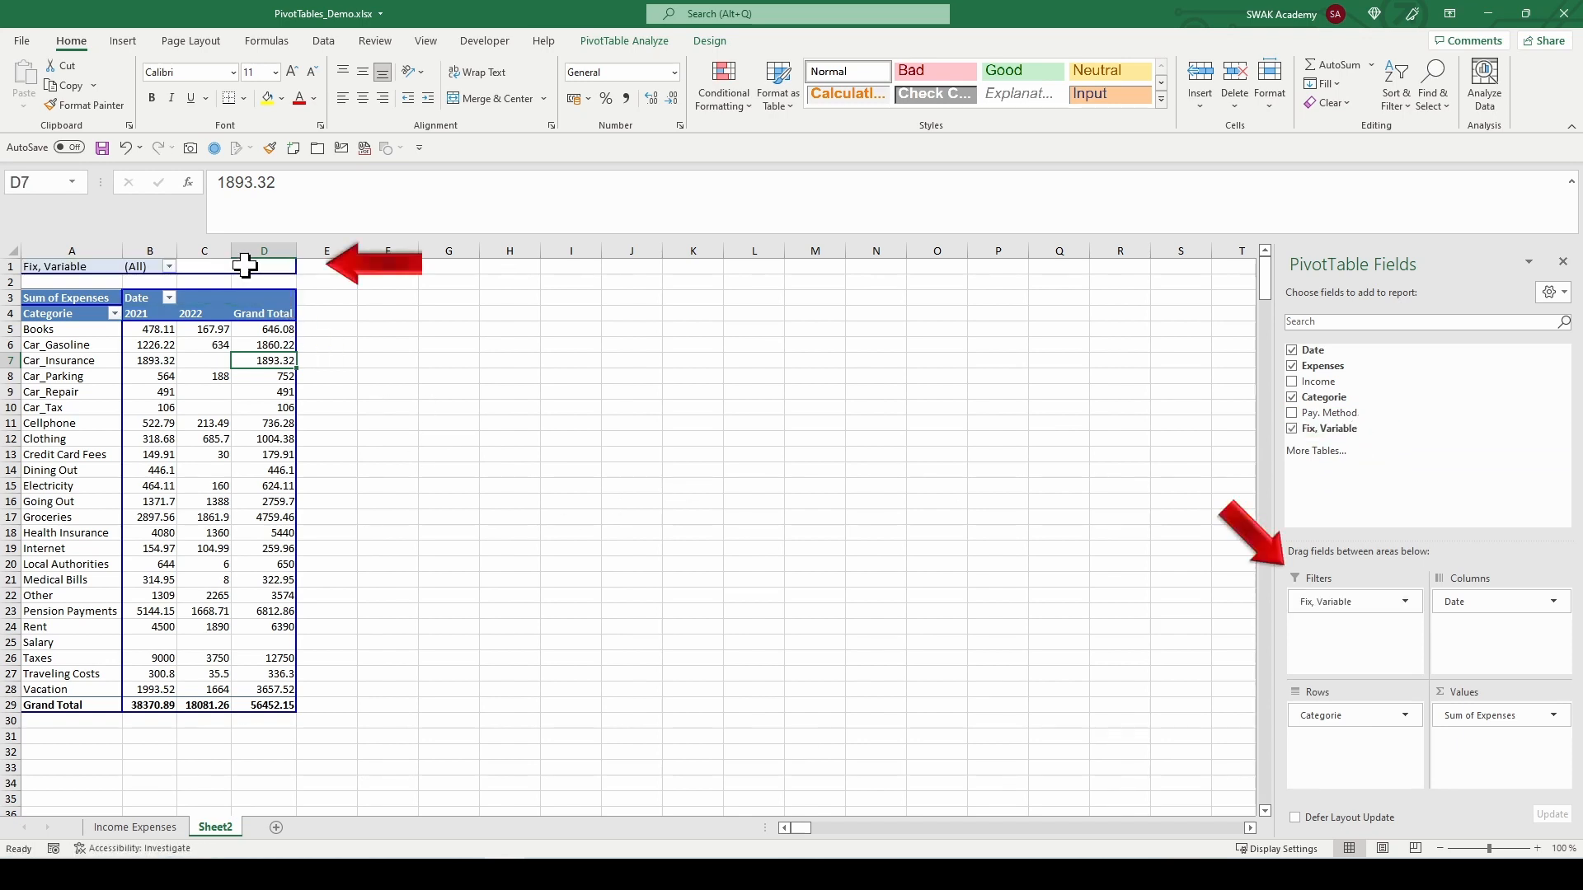
Step: Filter the pivot table to show only Fix expenses using the Fix, Variable report filter
click(169, 266)
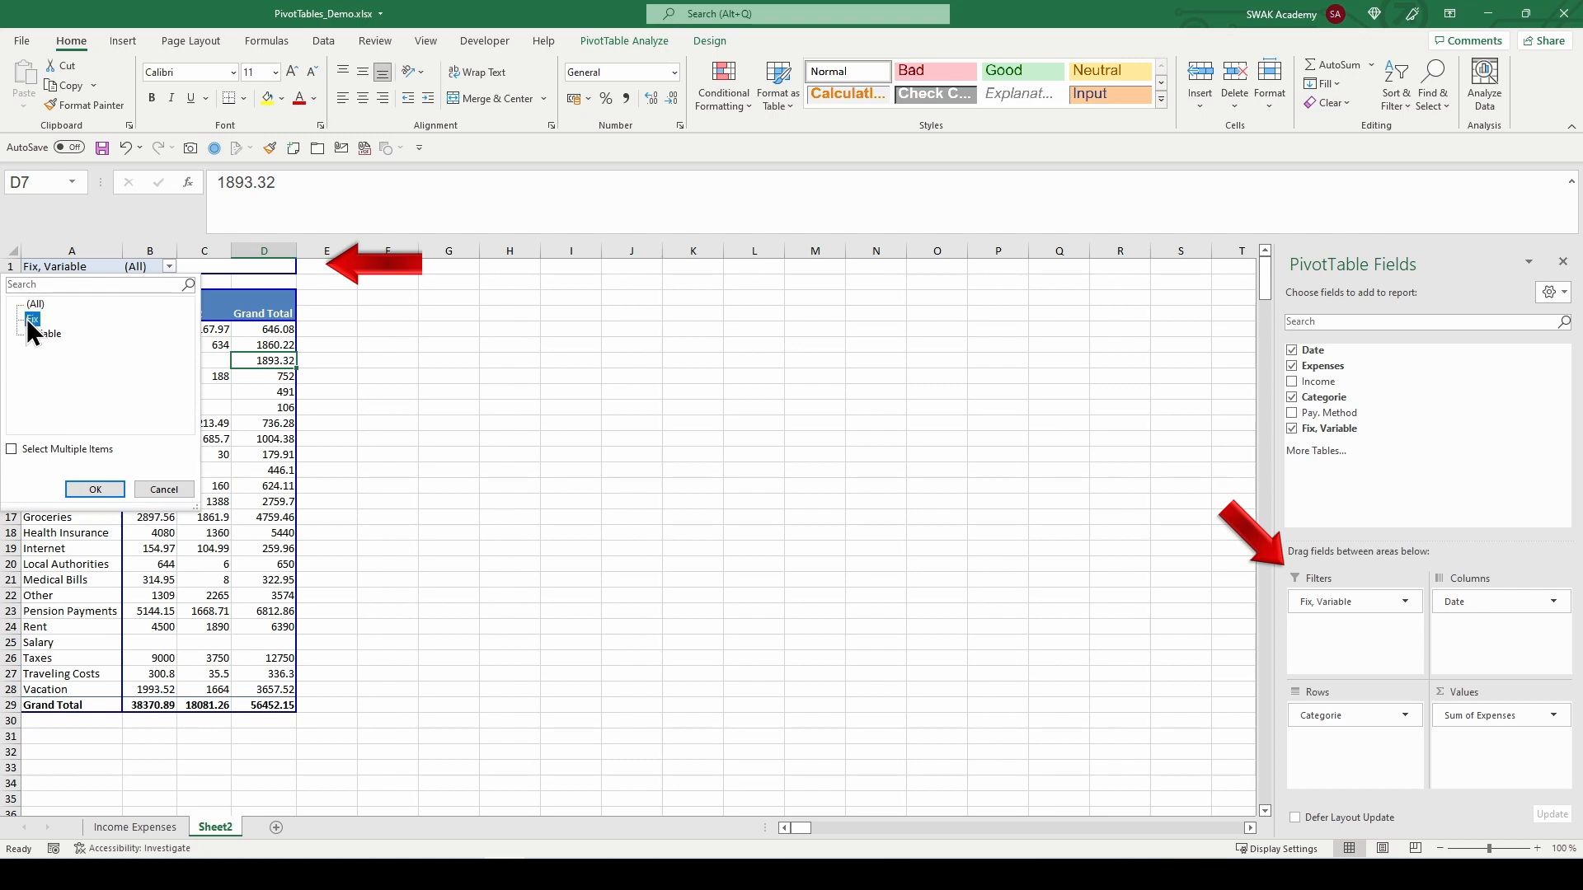
click(95, 489)
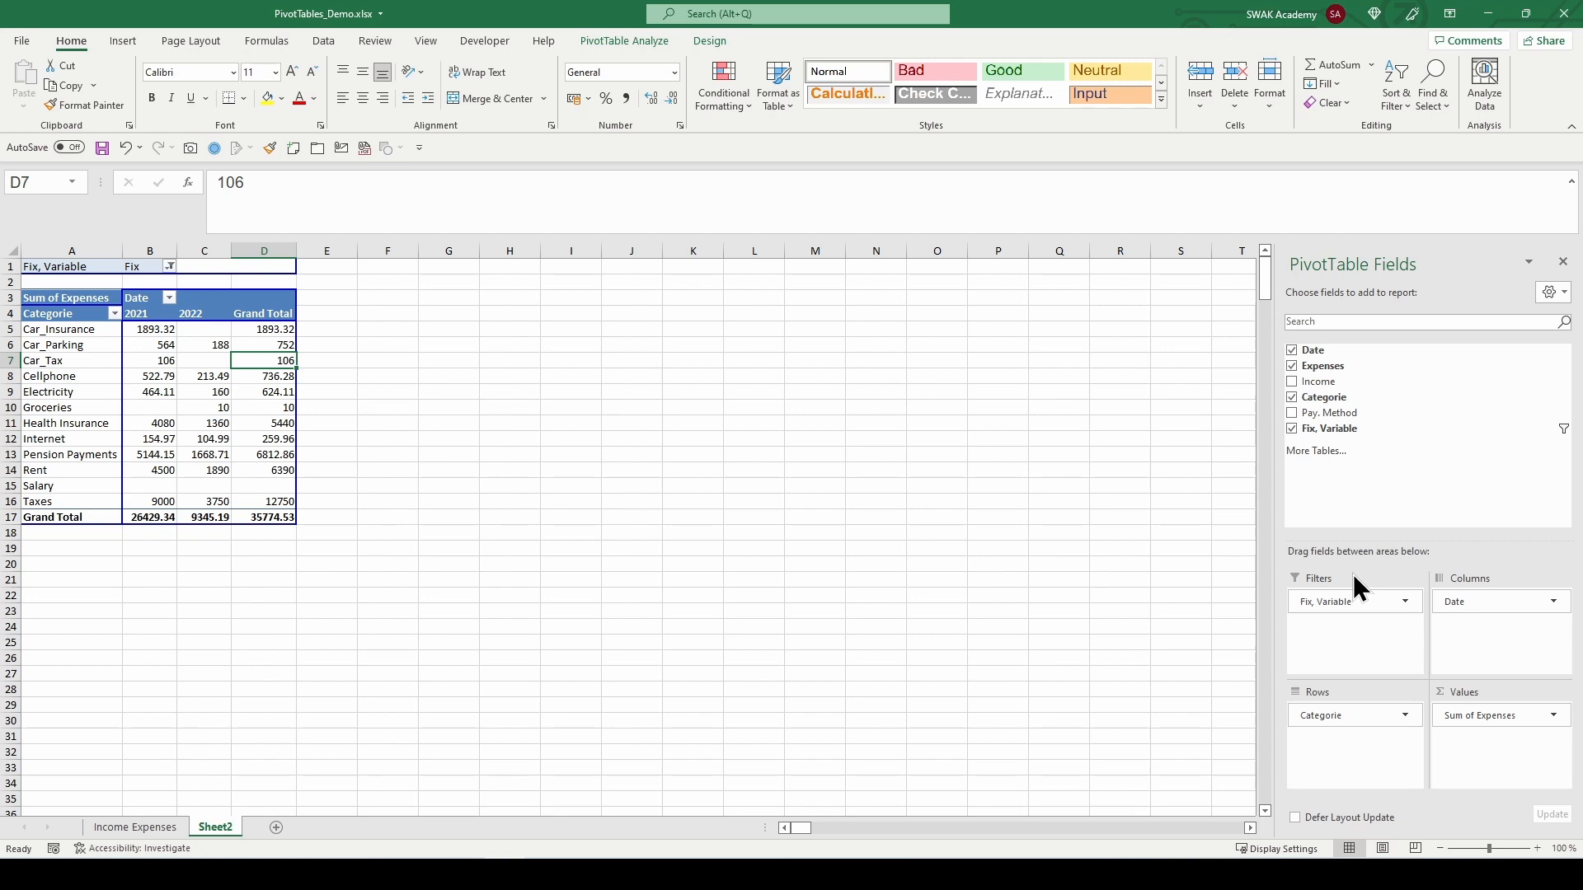
Step: Move the Fix, Variable field from the report filter to the column area
drag(1332, 601, 1465, 602)
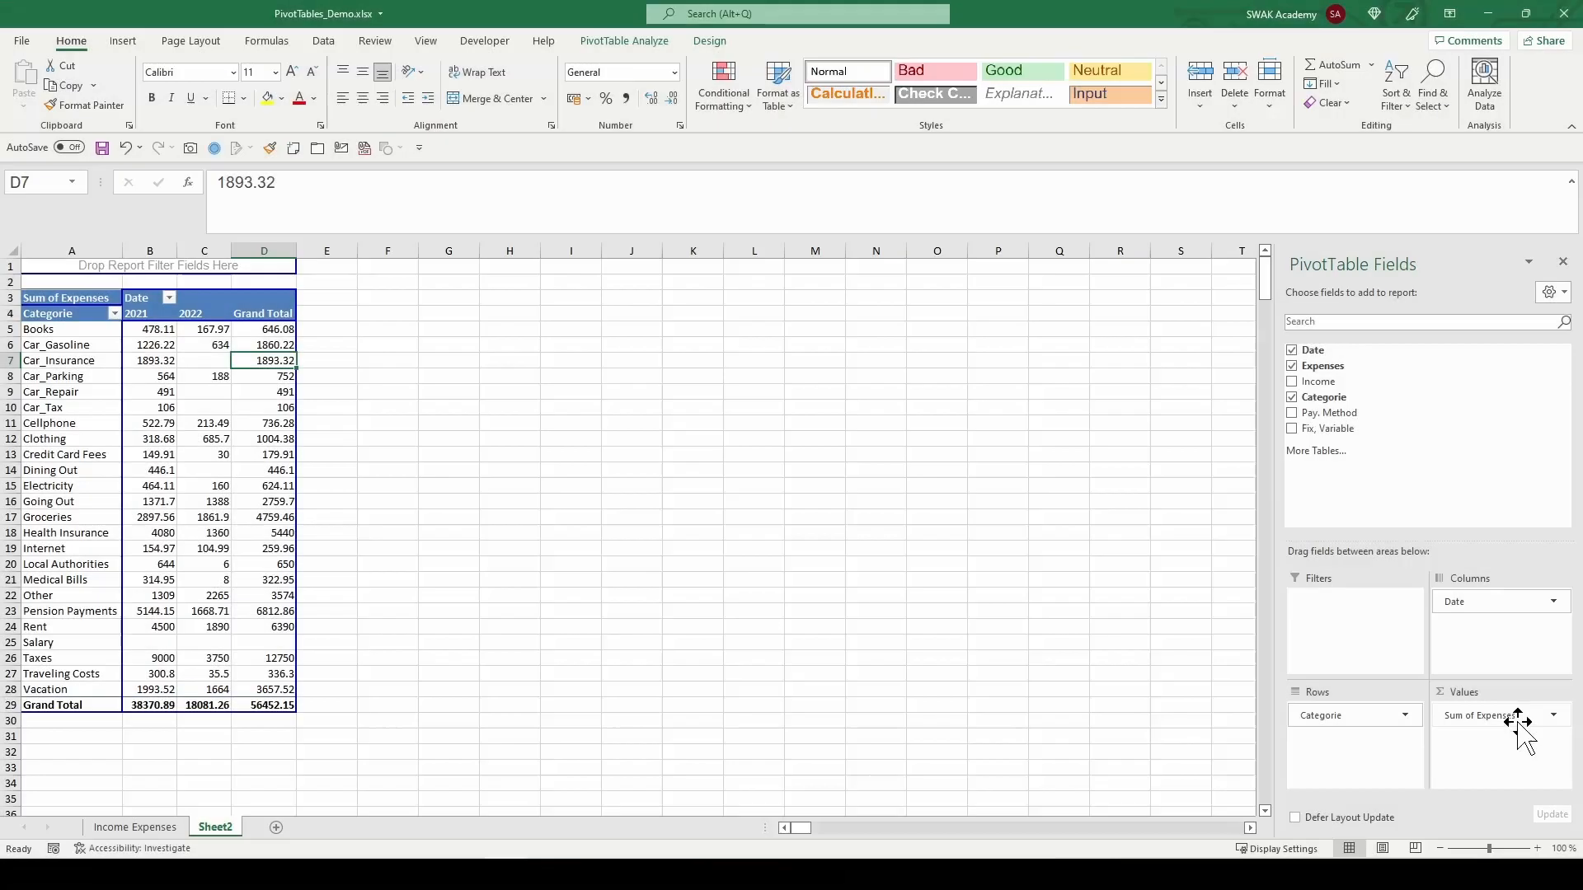
Step: Open the Value Field Settings of Sum of Expenses and browse the Show Values As options, such as % of Grand Total
click(1515, 721)
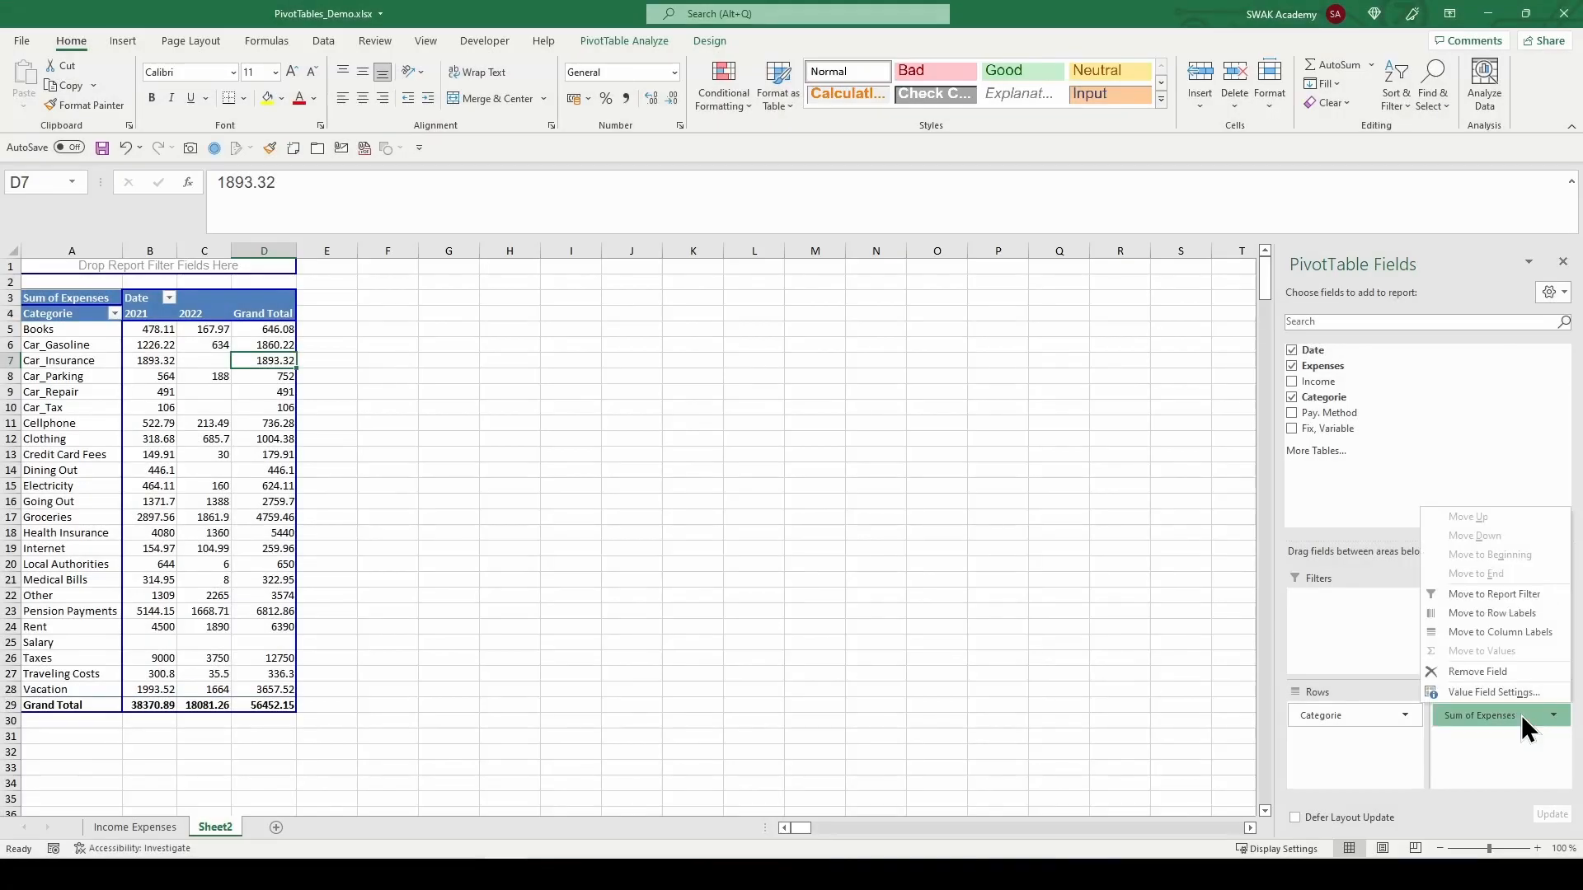
click(1502, 694)
click(506, 477)
click(506, 477)
click(506, 477)
click(506, 477)
click(506, 477)
drag(507, 464, 505, 425)
click(466, 342)
click(421, 388)
click(416, 417)
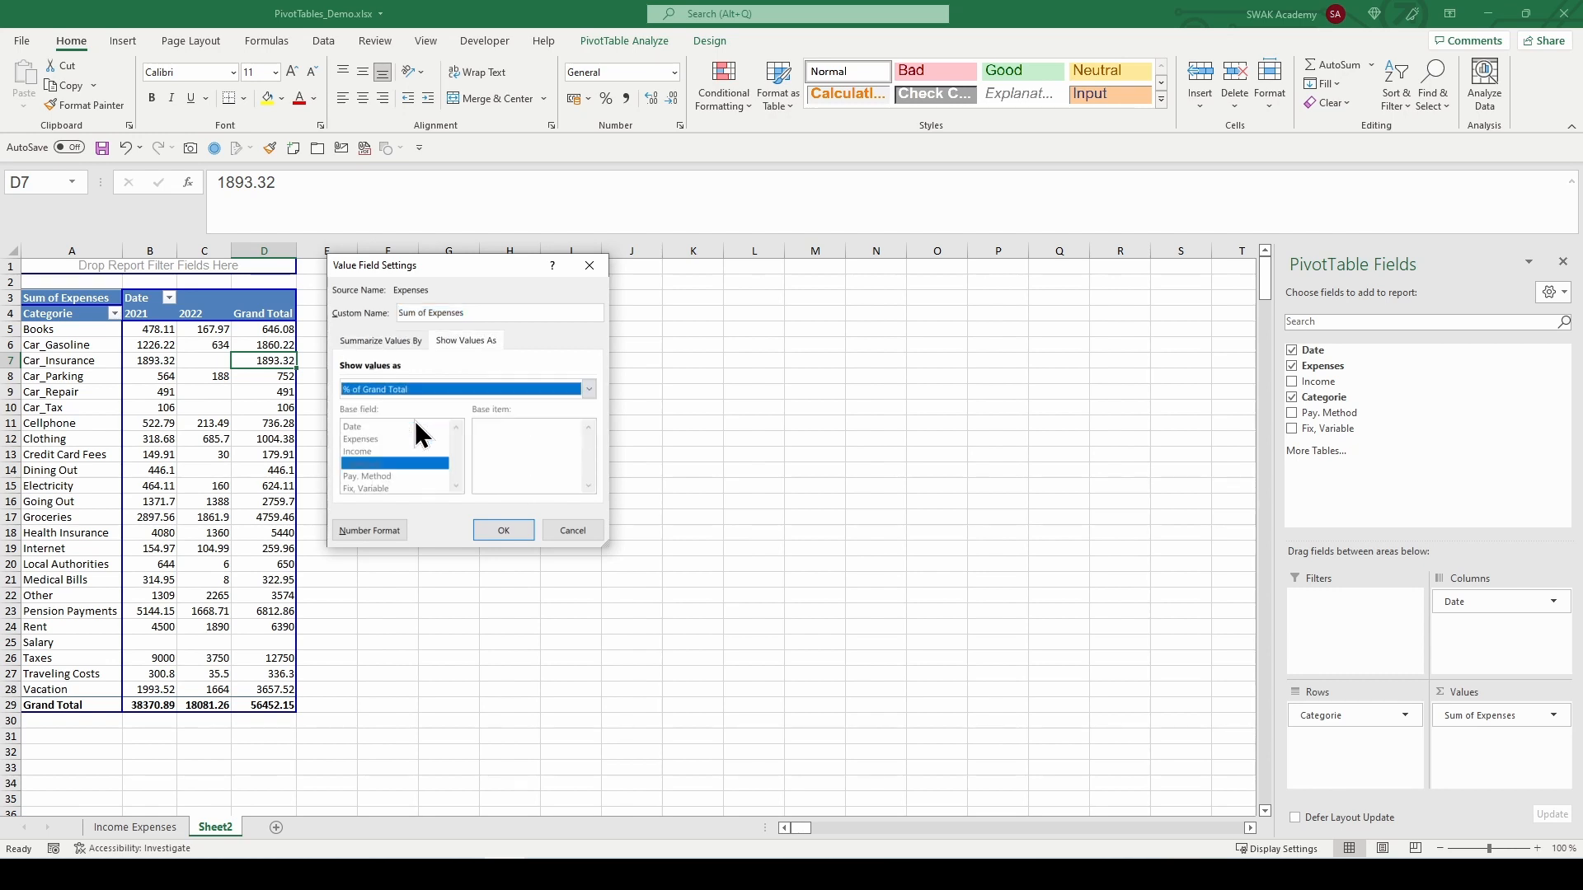
click(394, 340)
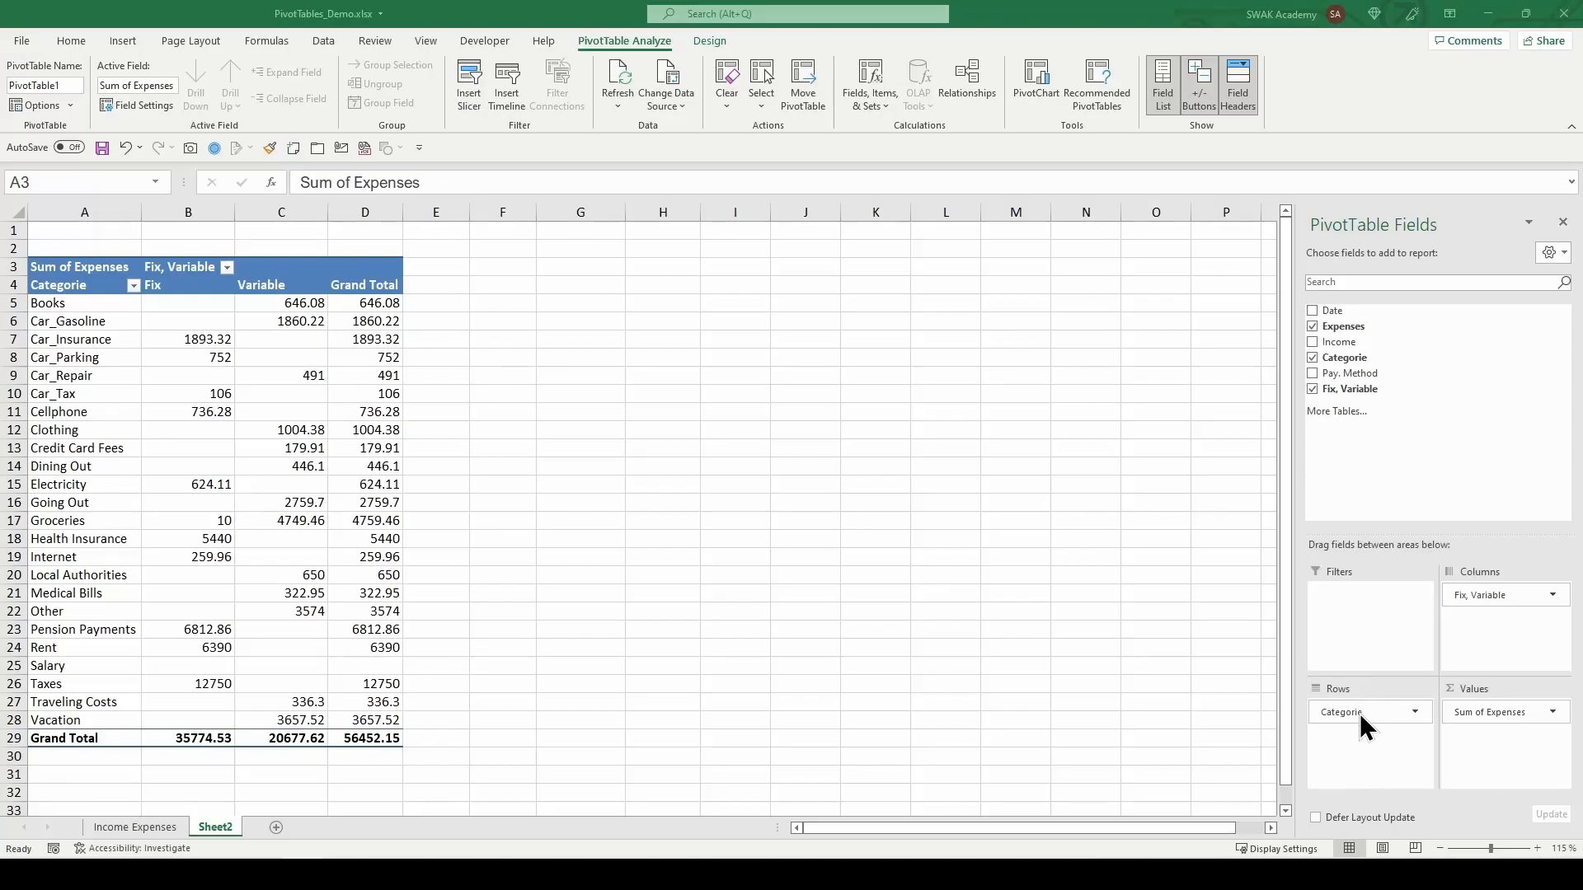
Step: Remove the Categorie field from the row area, add it back, then remove it again via its field menu
drag(1365, 714, 1265, 497)
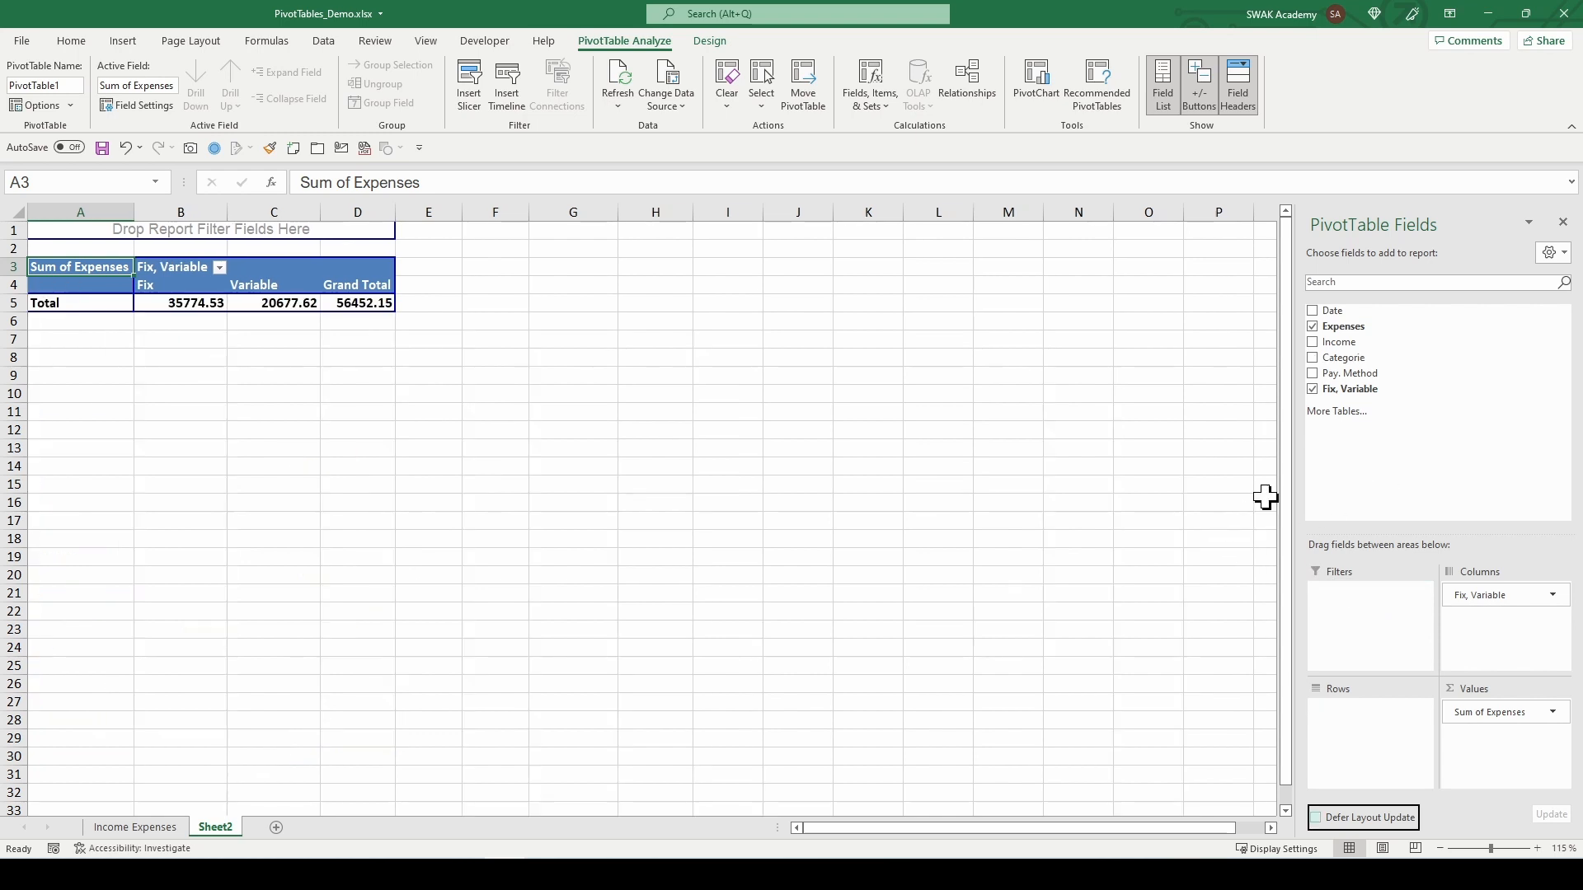
click(1312, 357)
click(1312, 357)
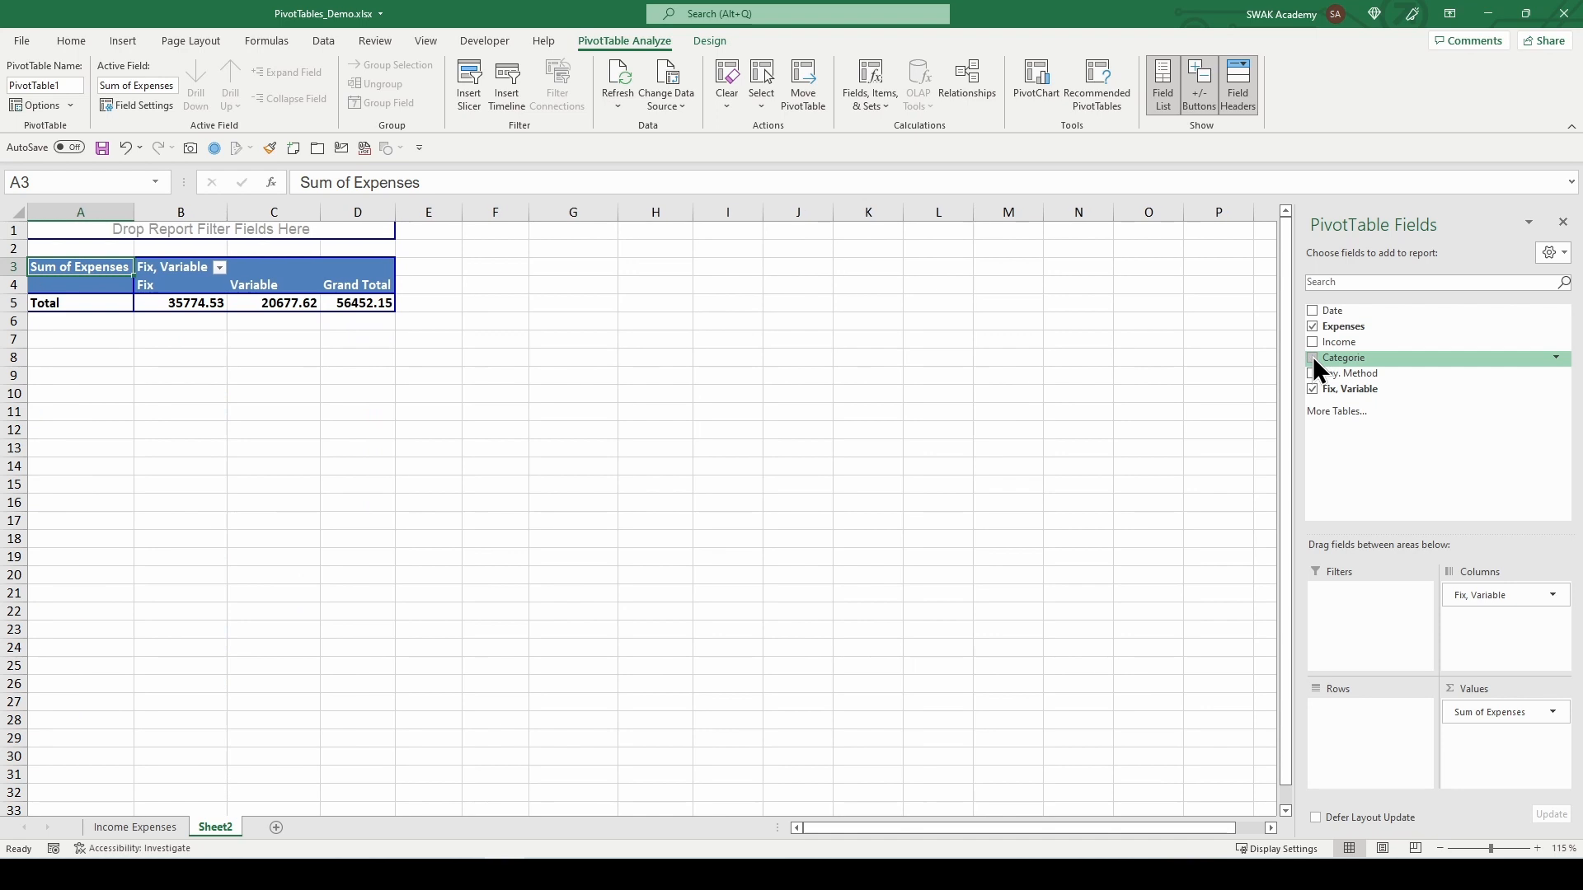
click(1312, 357)
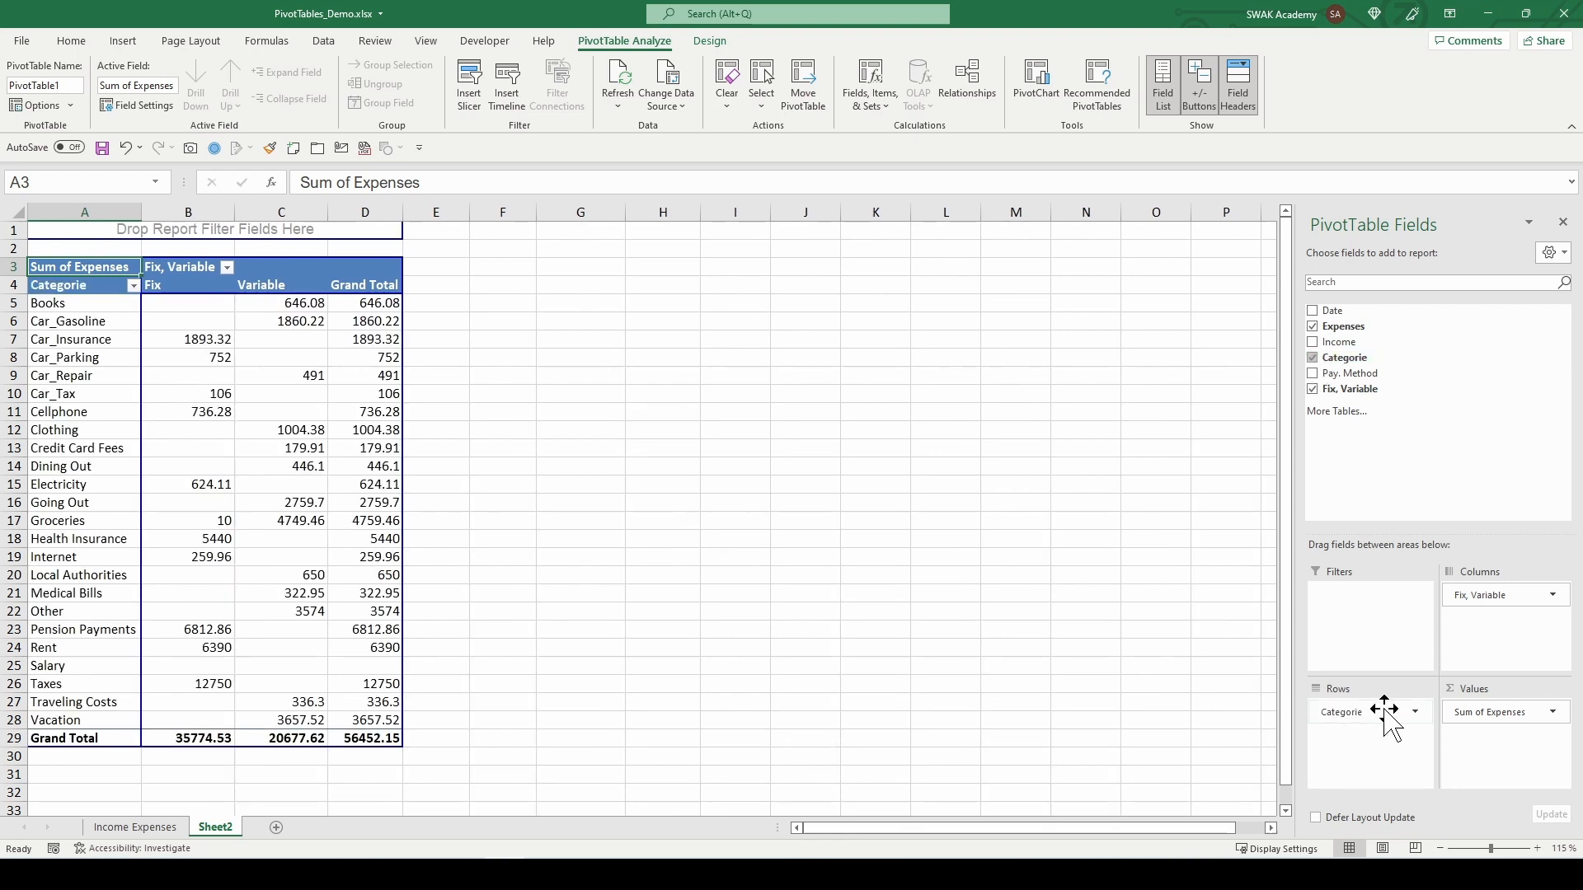
click(1413, 714)
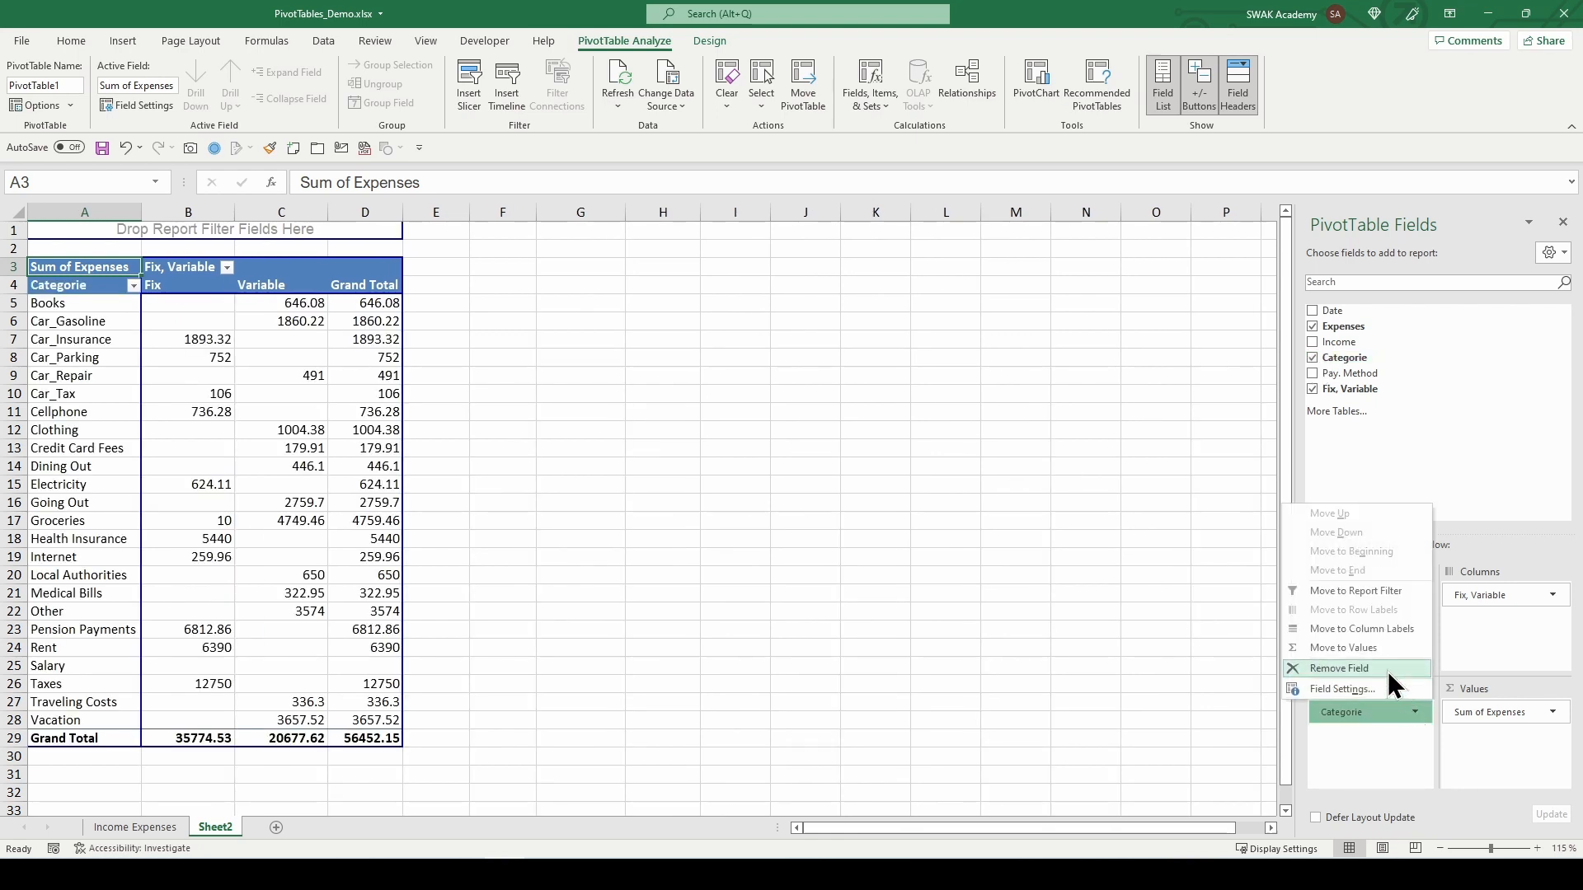
click(1339, 669)
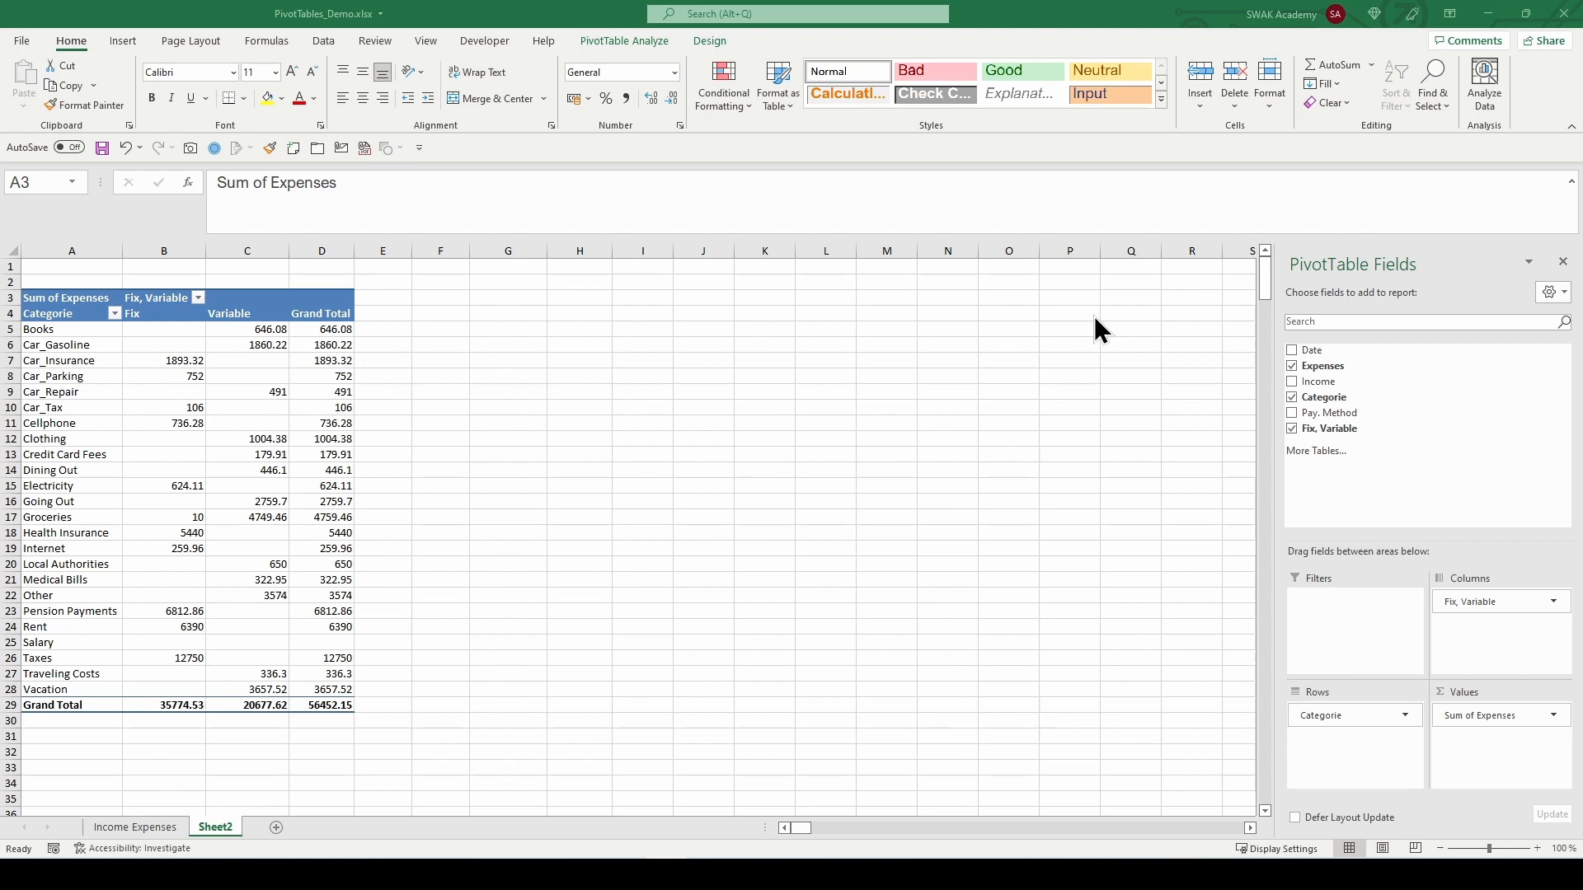
Step: Undock the PivotTable Fields pane so it floats over the sheet, and resize and reposition it
drag(1329, 258, 473, 290)
drag(720, 686, 759, 809)
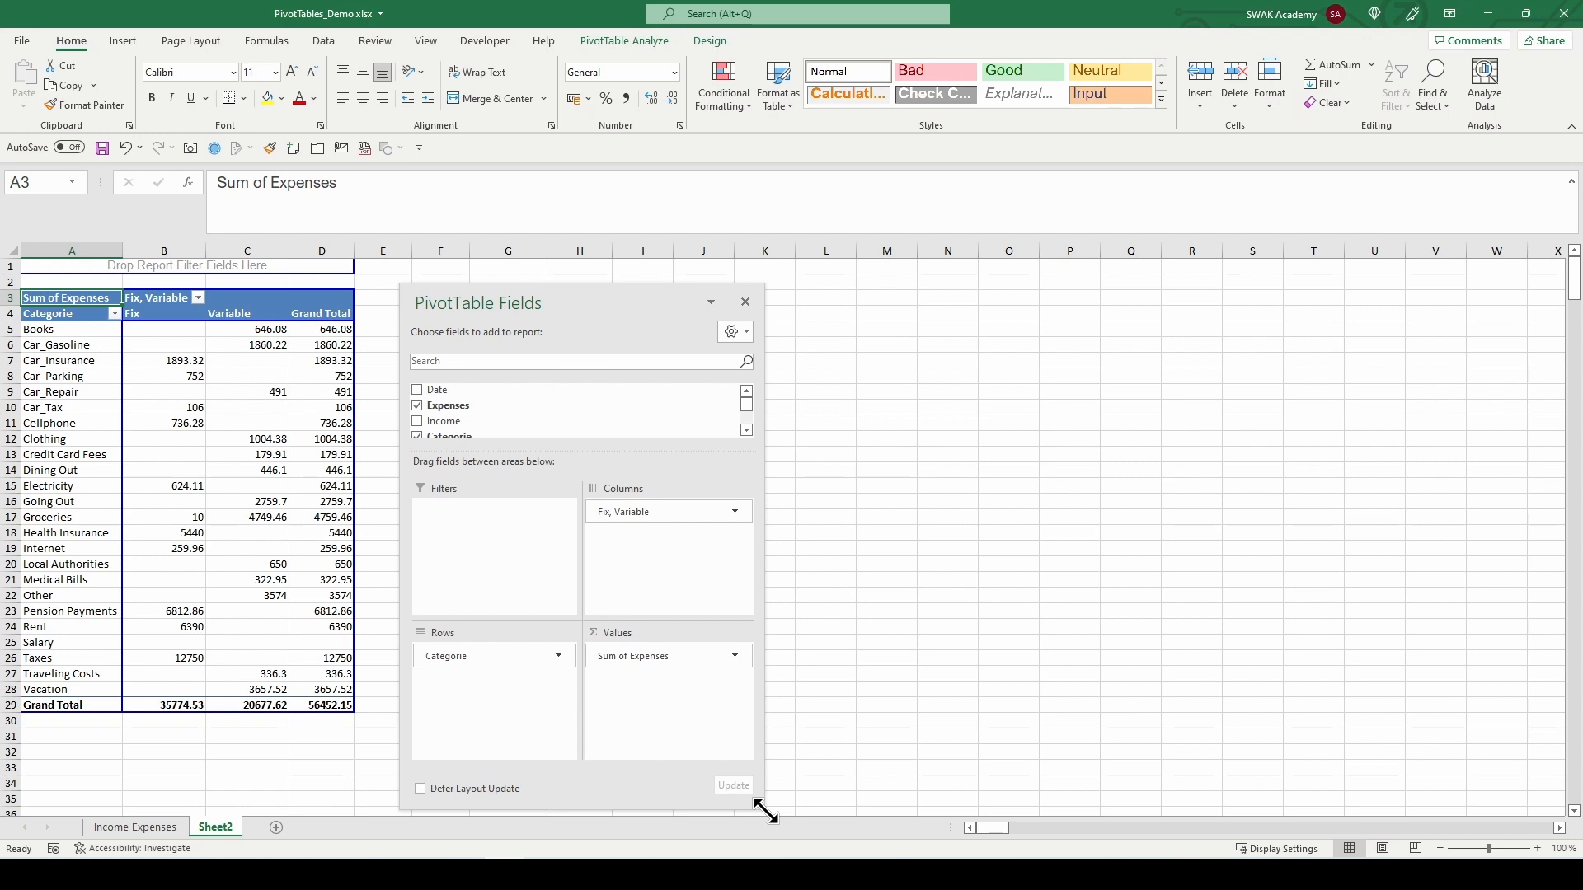
drag(582, 295, 570, 275)
Step: Switch the field list layout to Fields Section and Areas Section Side-By-Side
click(729, 311)
click(730, 312)
click(730, 313)
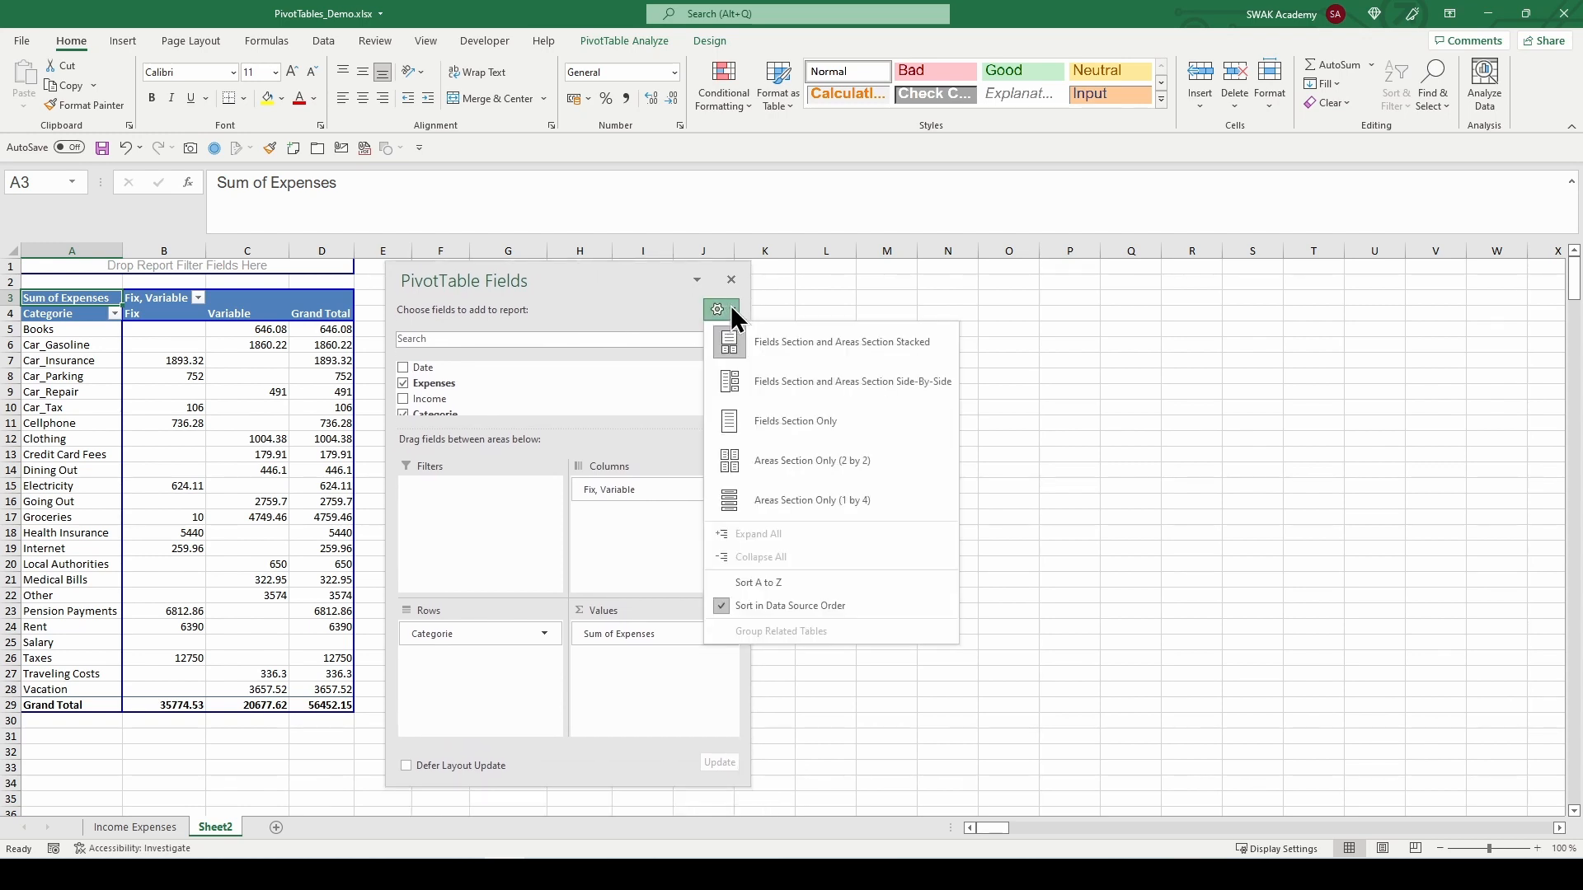
click(822, 393)
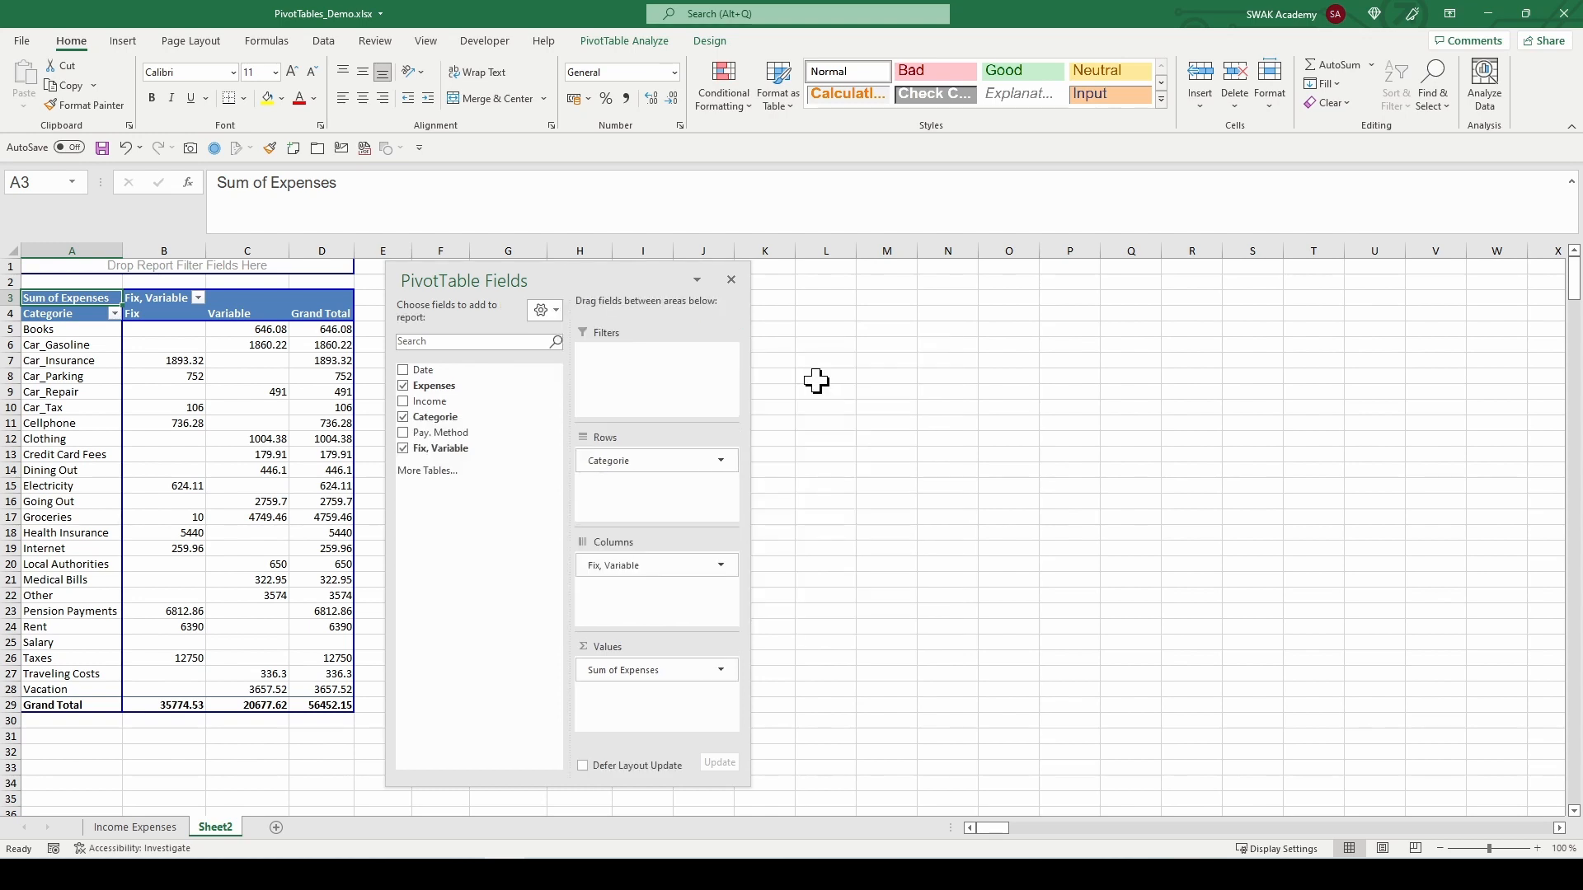